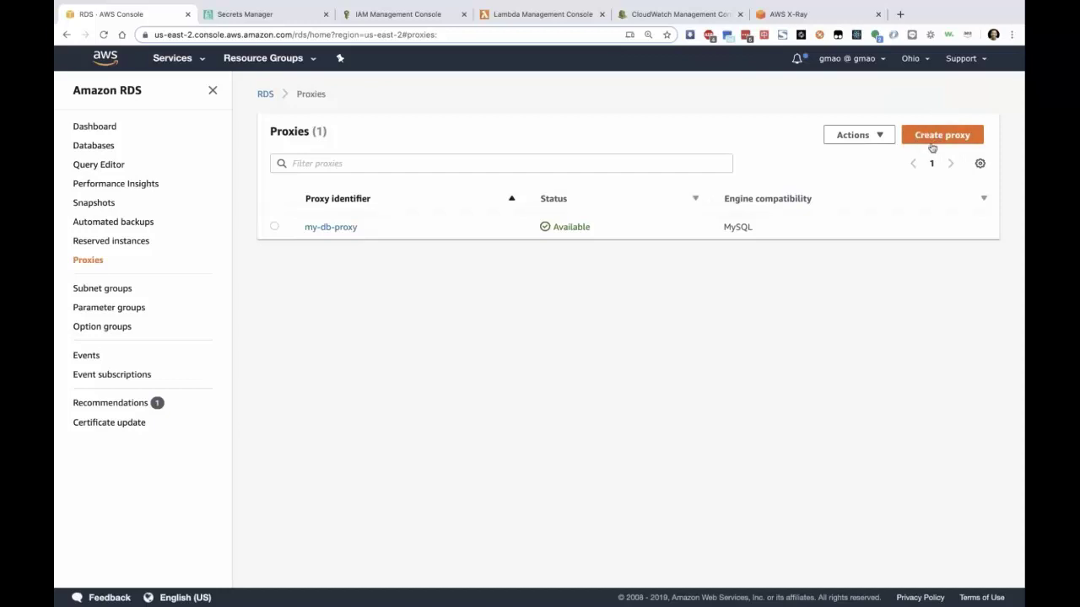
Start creating a new RDS proxy and set its proxy identifier to my-db-proxy-new.
left_click(941, 137)
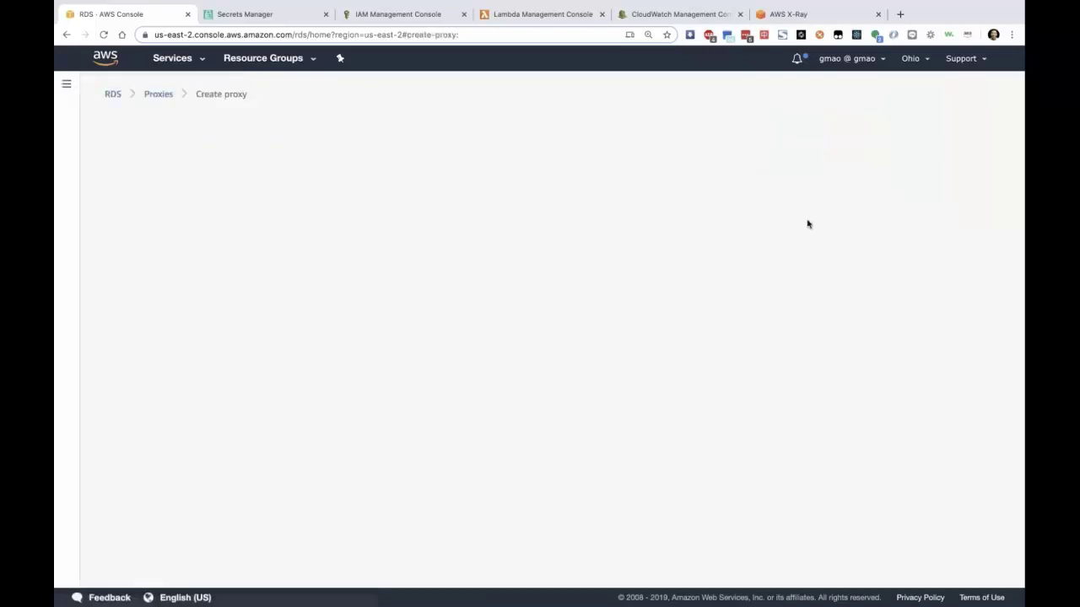
scroll(608, 238, "down", 1)
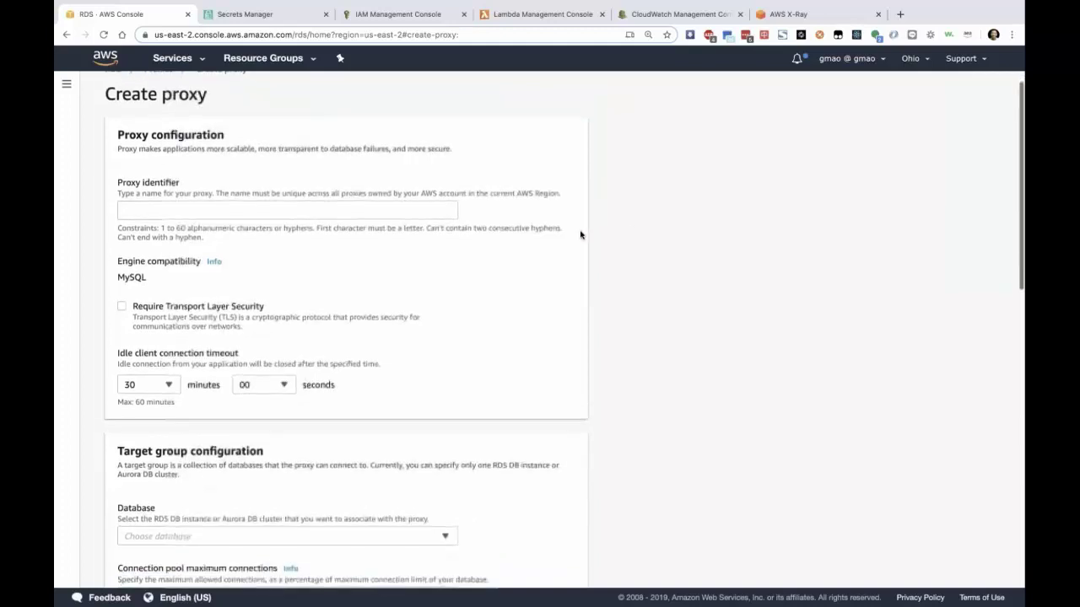
left_click(440, 207)
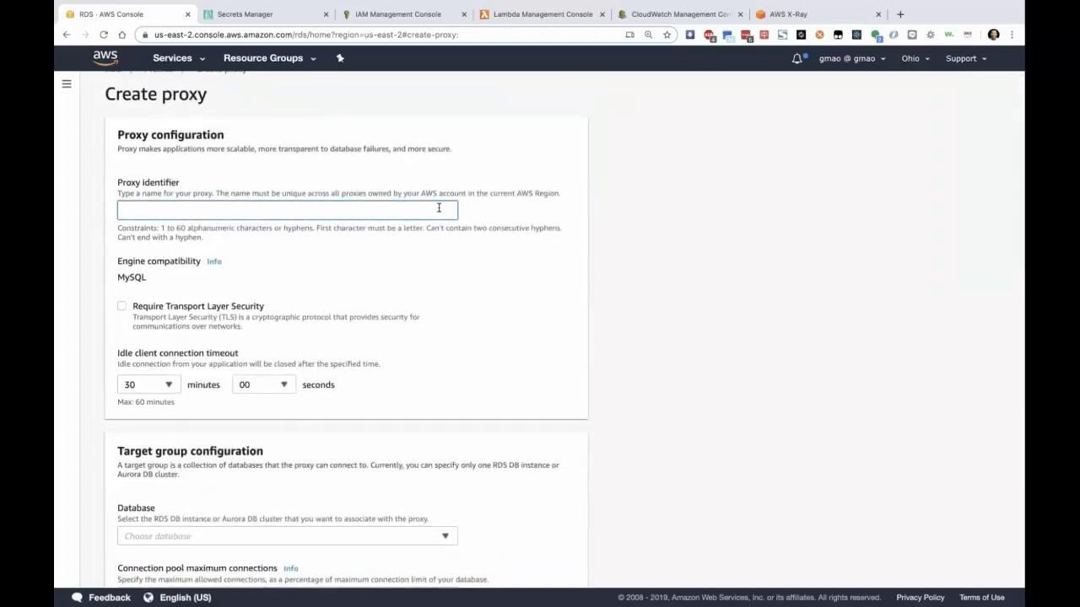
type("my-db-proxy-new")
Require Transport Layer Security for the new MySQL proxy.
scroll(527, 271, "down", 1)
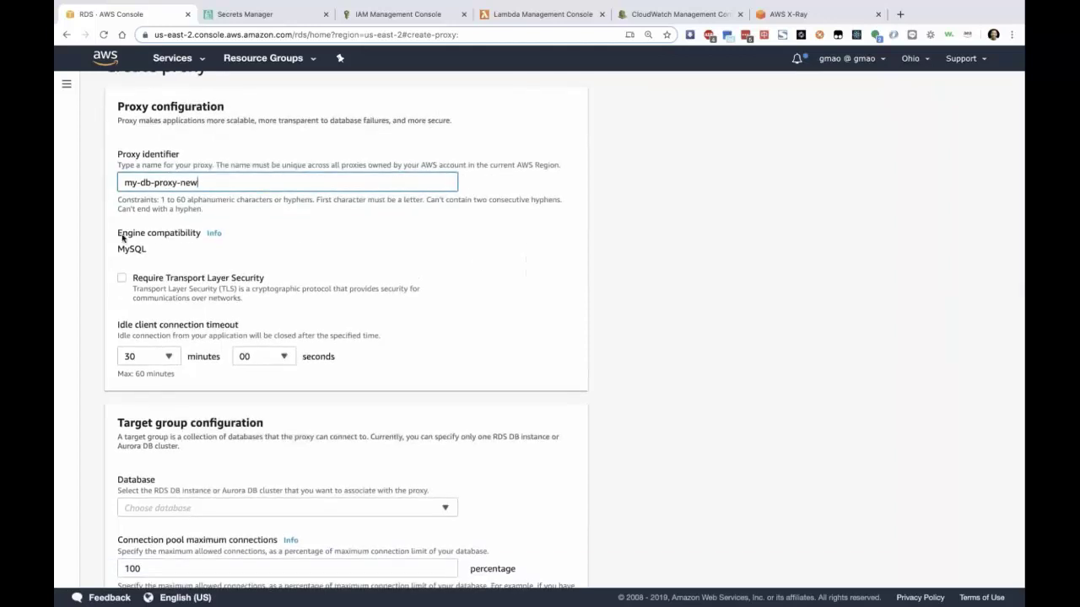
left_click(140, 249)
left_click_drag(139, 249, 146, 252)
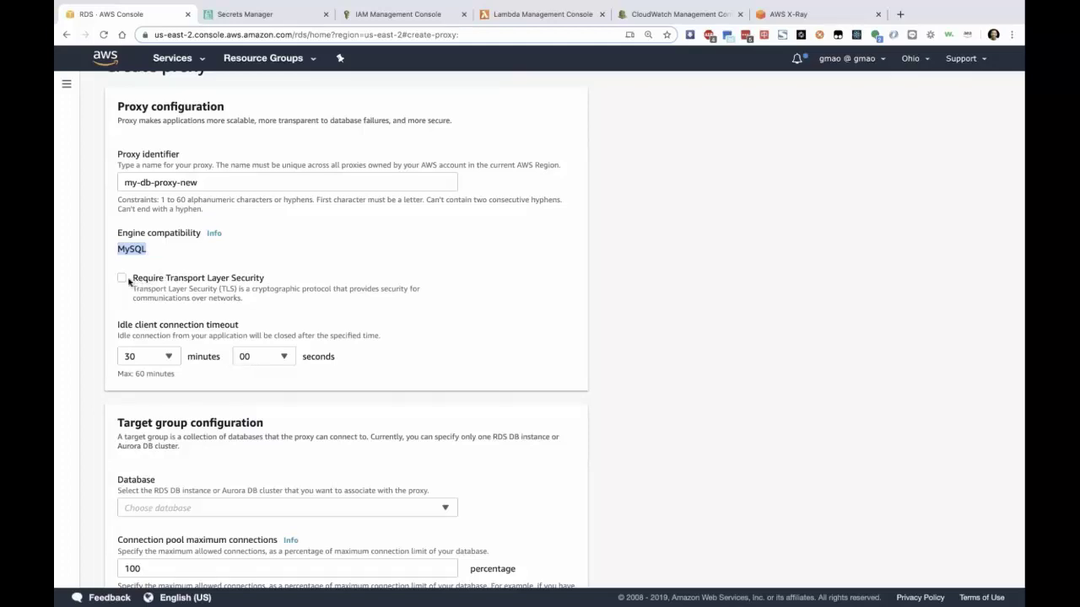
left_click(124, 279)
Choose database-1 as the database in the proxy's target group configuration.
scroll(188, 289, "down", 1)
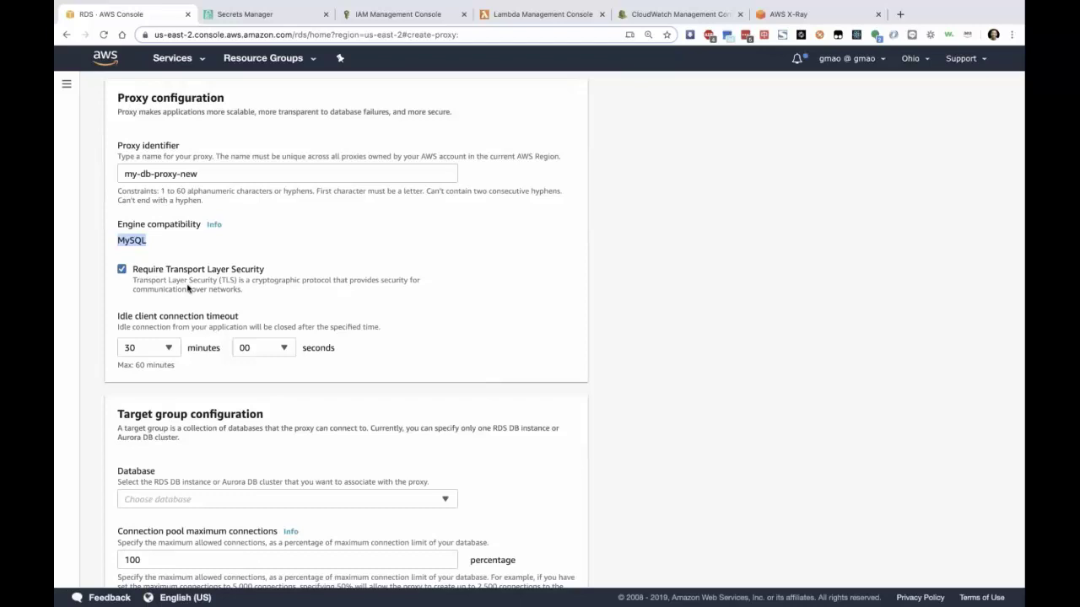
scroll(187, 289, "down", 1)
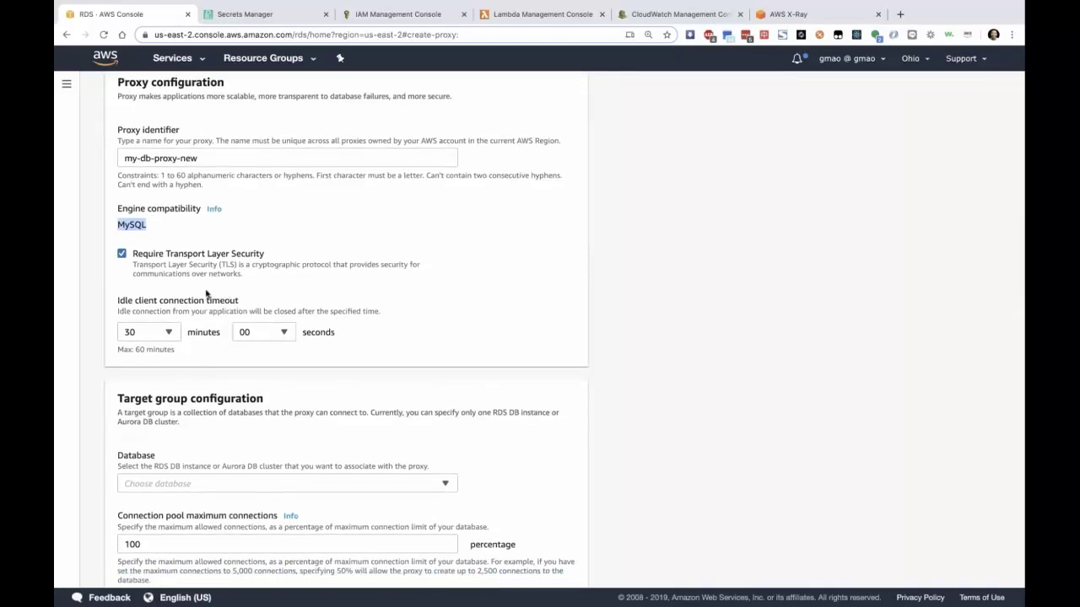
scroll(206, 295, "down", 4)
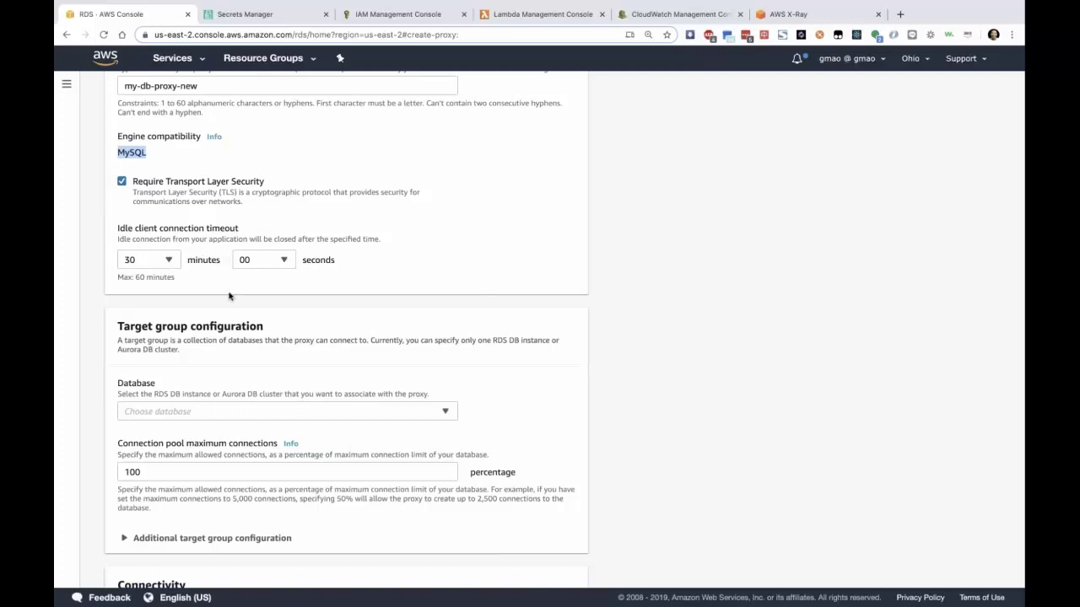
scroll(228, 295, "down", 3)
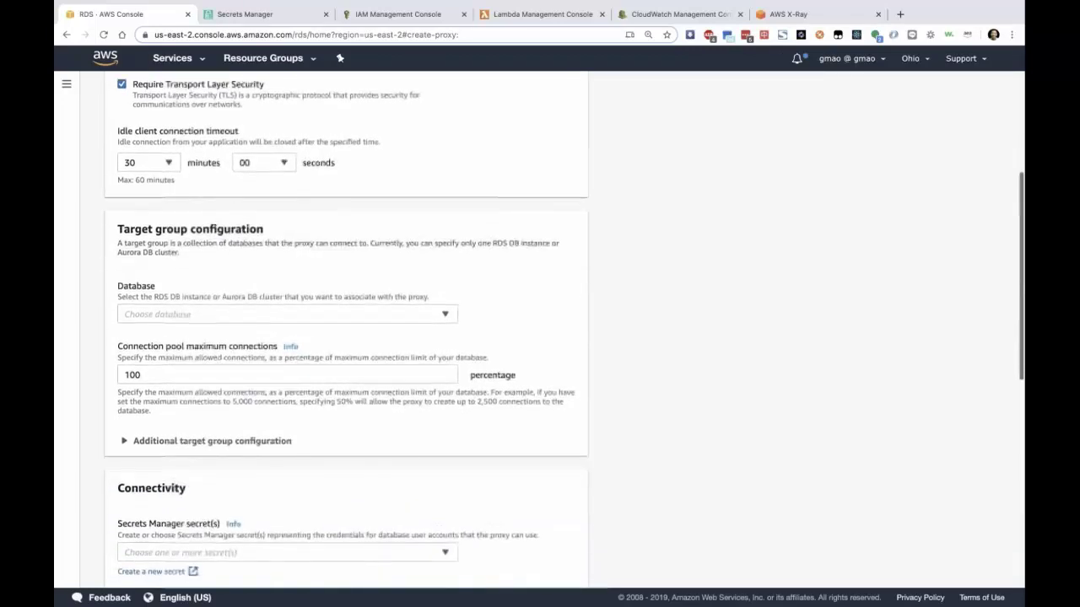
scroll(346, 329, "down", 1)
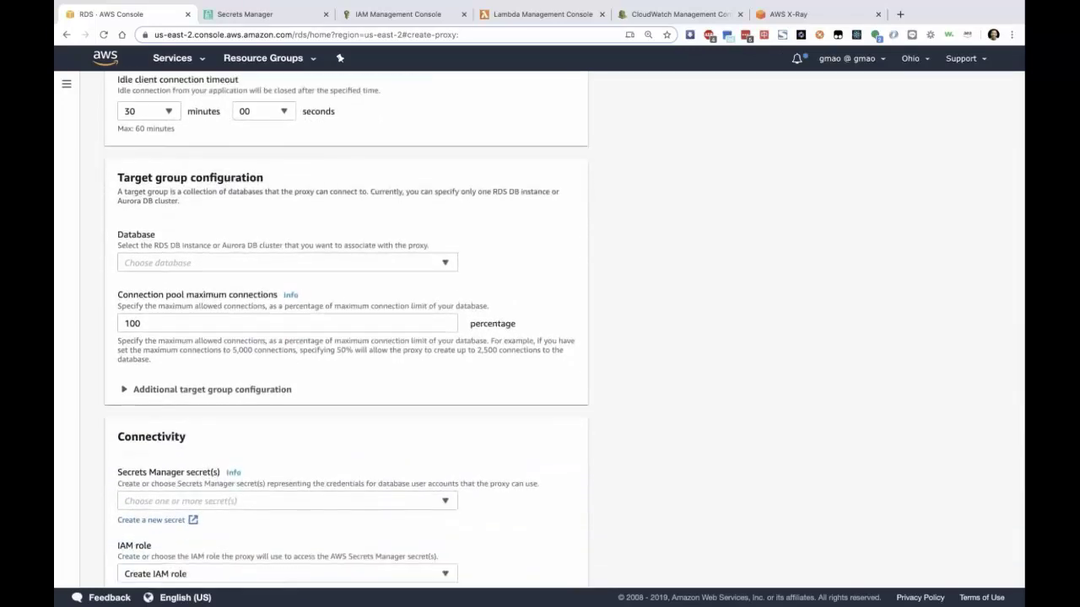
left_click(254, 266)
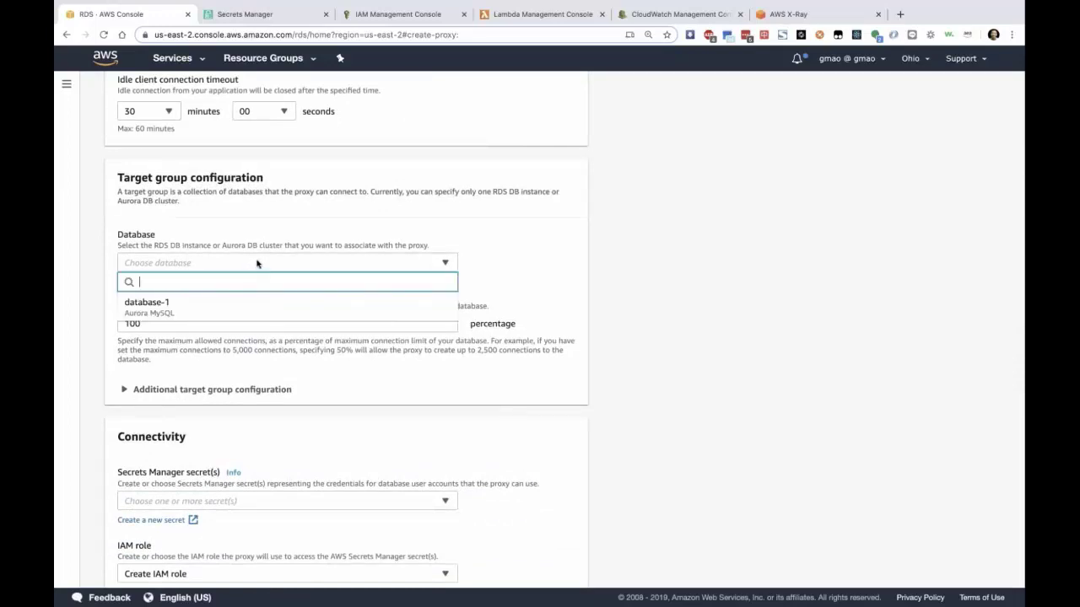
left_click(271, 307)
Try 50 percent for the connection pool maximum connections, and set the value back to 100 percent.
scroll(361, 279, "down", 2)
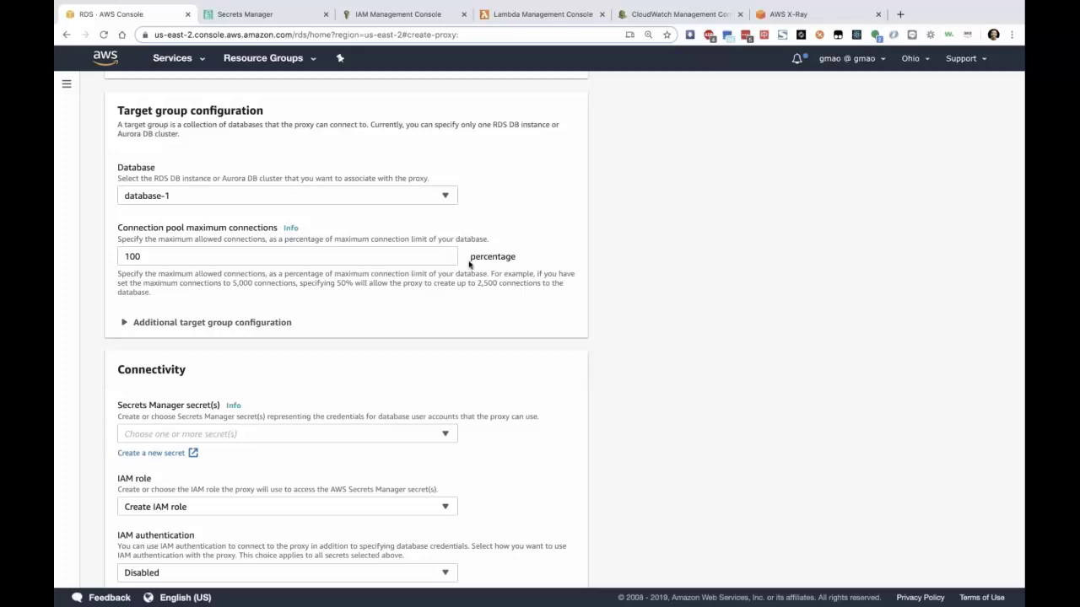
left_click_drag(469, 256, 529, 258)
left_click(507, 256)
left_click(315, 261)
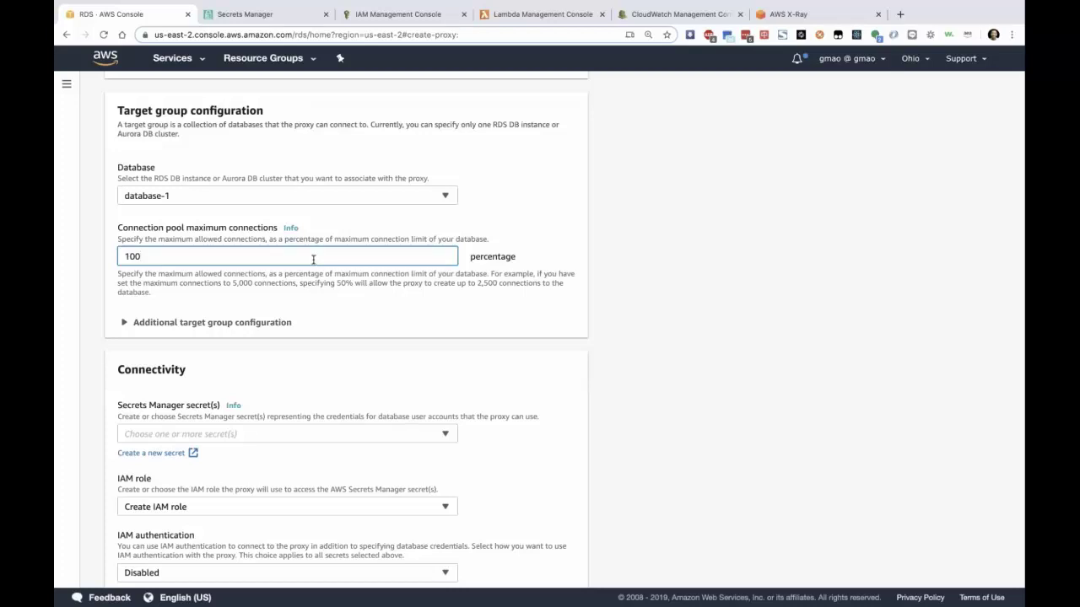
key("BackSpace")
key("BackSpace")
key("BackSpace")
type("50")
key("BackSpace")
key("BackSpace")
type("100")
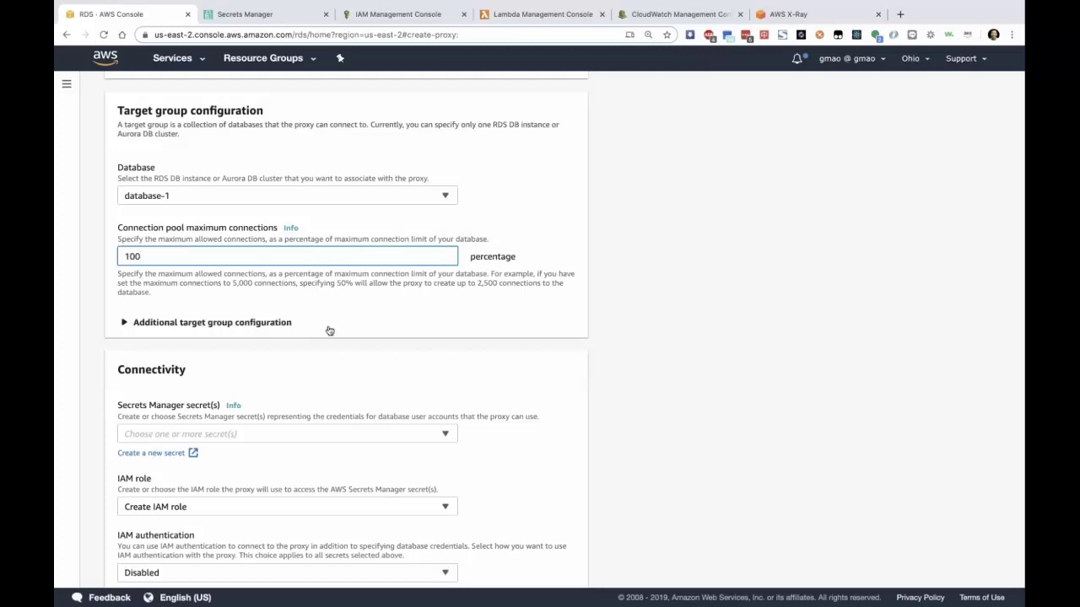
Attach the Secrets Manager secret my-db-secret and keep Create IAM role as the proxy's IAM role.
scroll(329, 330, "down", 4)
scroll(299, 246, "down", 2)
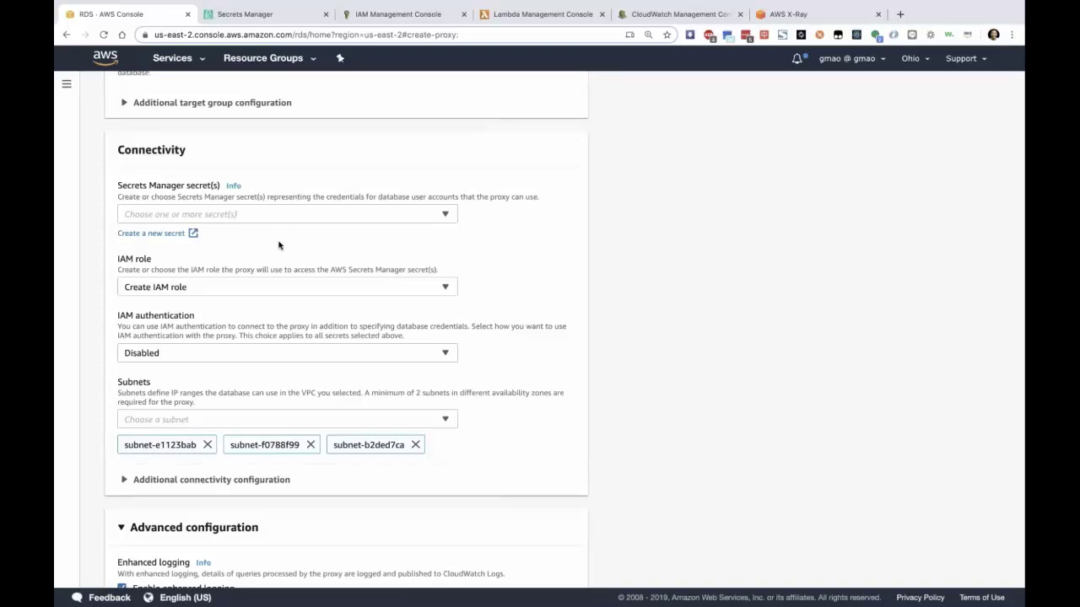
left_click(278, 216)
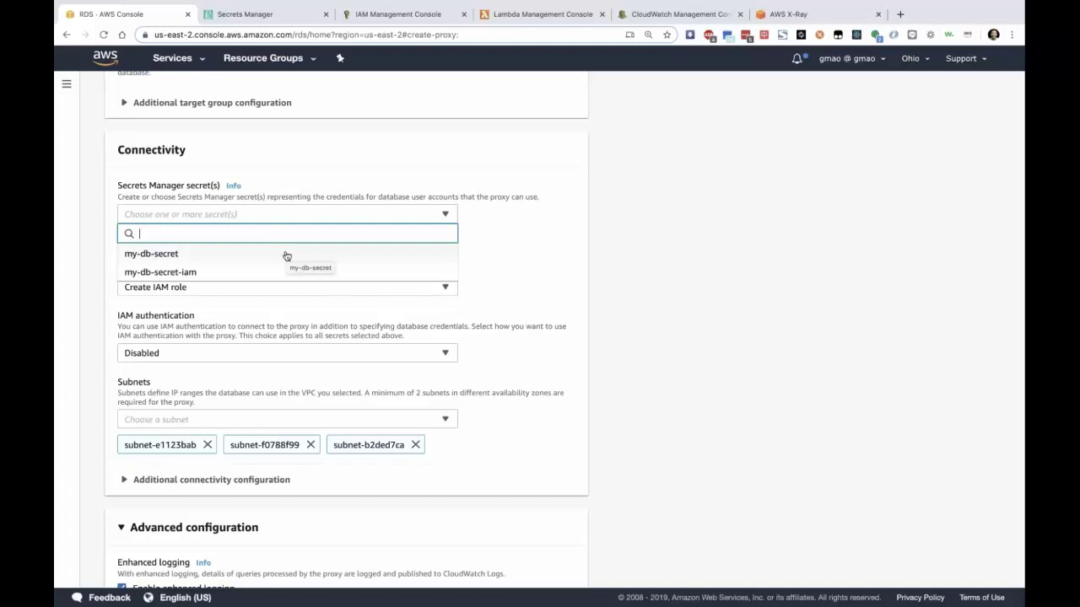
left_click(286, 255)
scroll(271, 272, "down", 2)
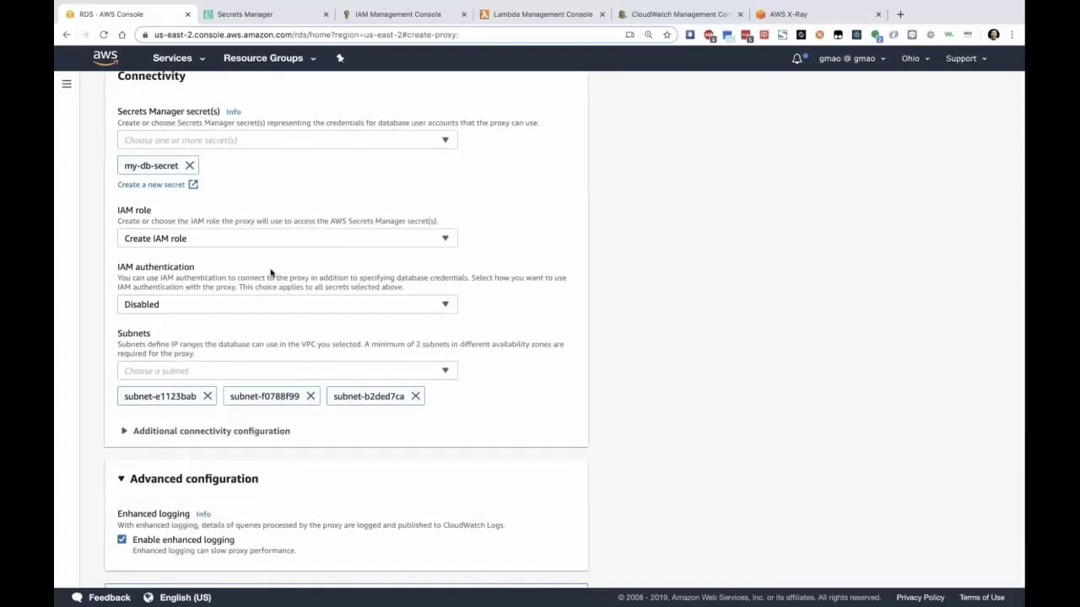
scroll(271, 272, "up", 1)
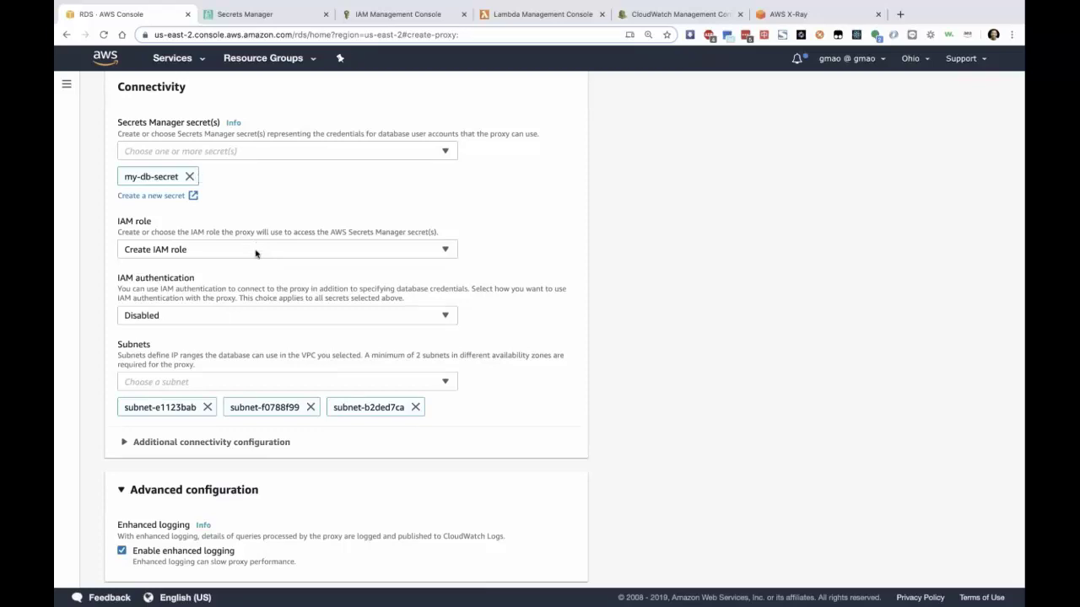
left_click(256, 251)
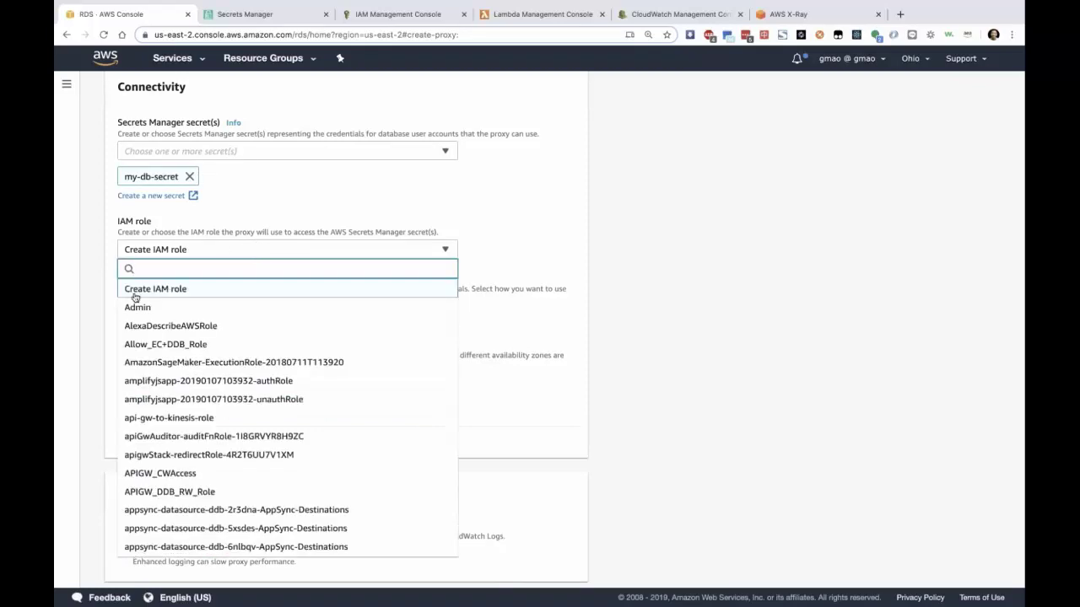
left_click(245, 228)
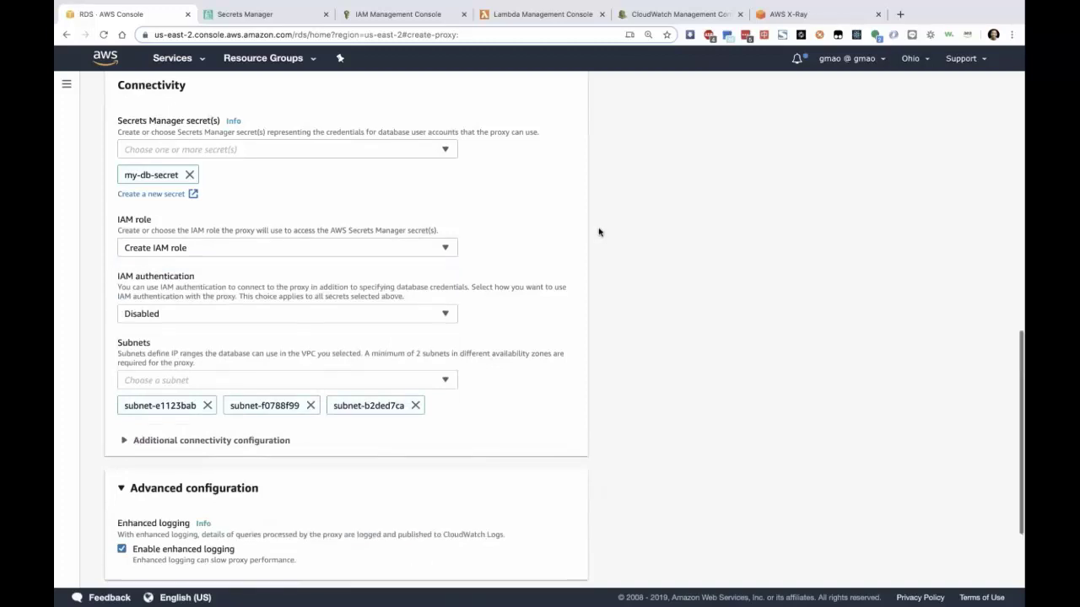
Set the proxy's IAM authentication to Required.
scroll(599, 232, "down", 2)
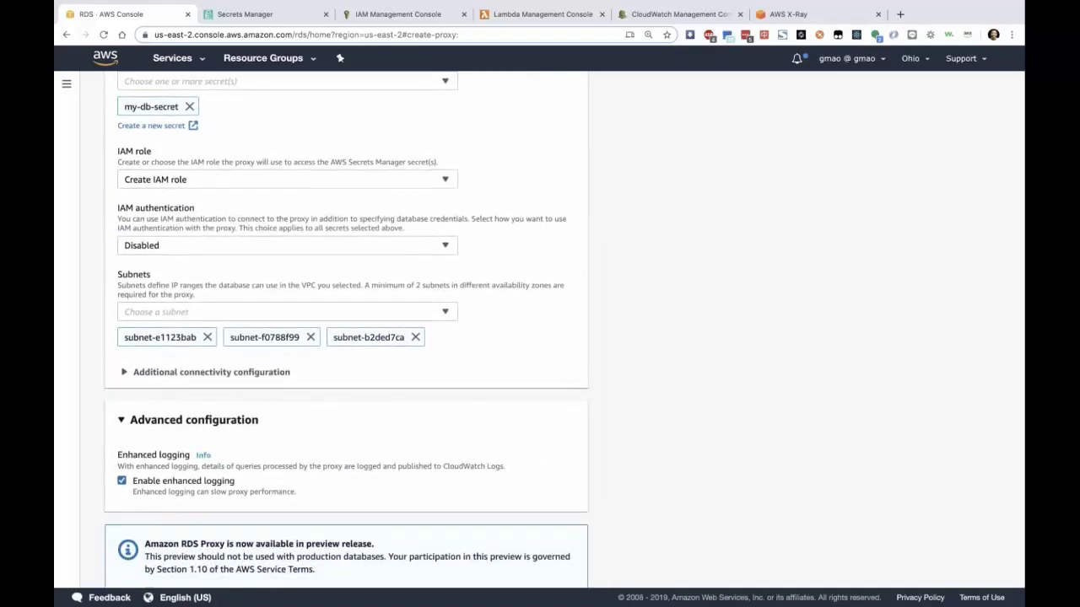
left_click(144, 247)
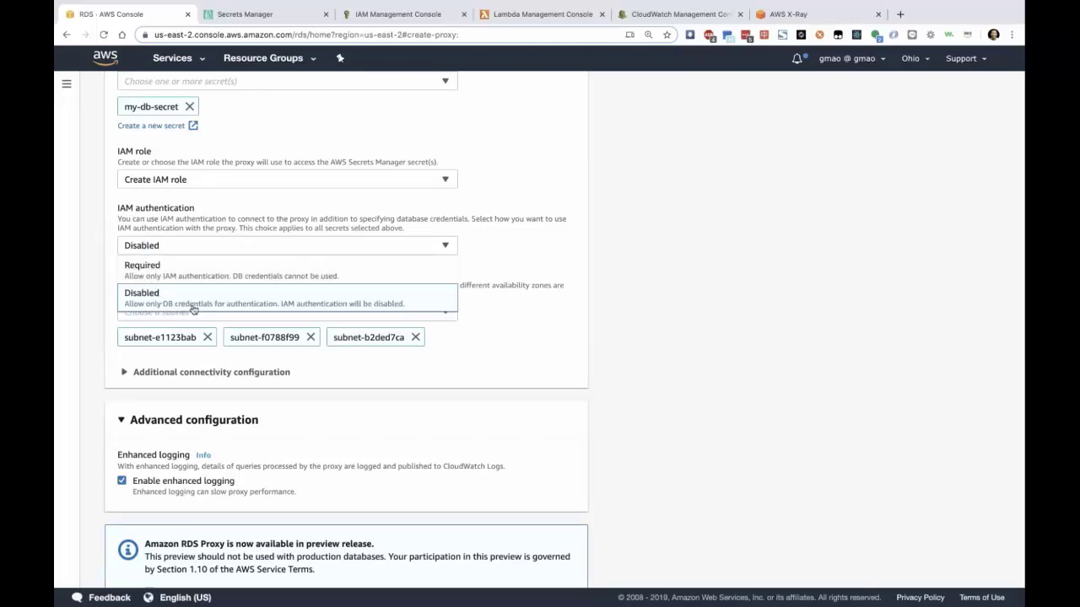
left_click(361, 271)
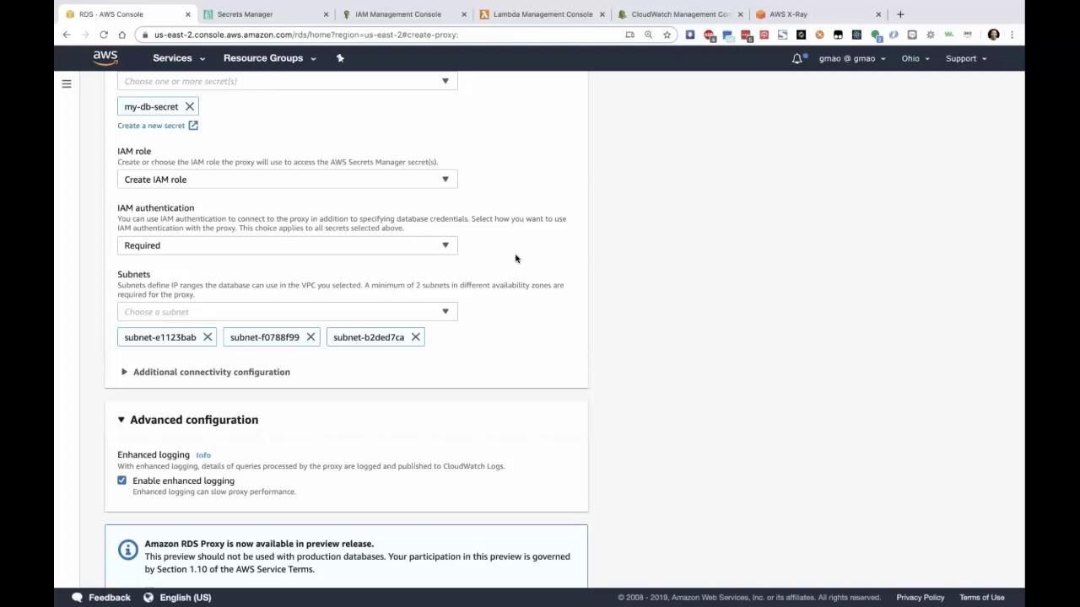
Acknowledge the limited service agreement for the RDS Proxy, create the proxy and check its status in the proxies list.
scroll(516, 259, "down", 2)
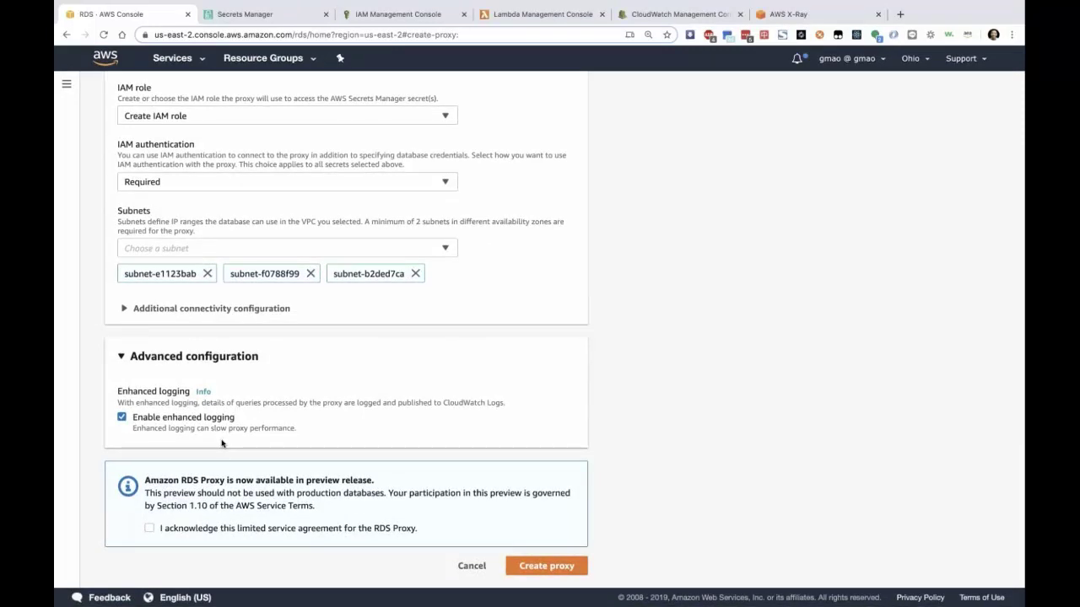
left_click(149, 529)
left_click(578, 570)
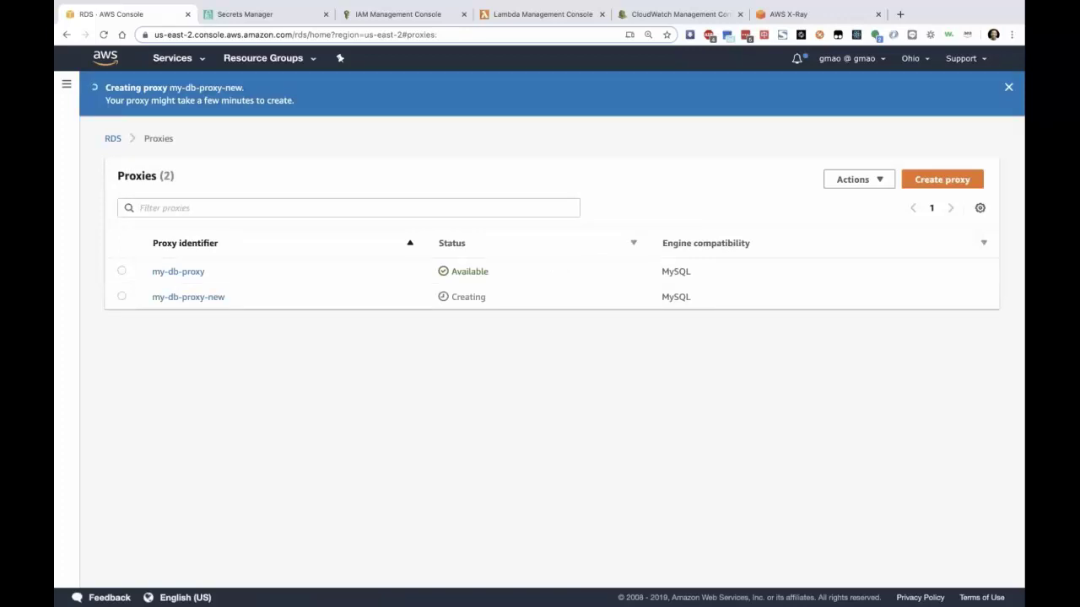
left_click_drag(437, 297, 493, 301)
left_click(466, 312)
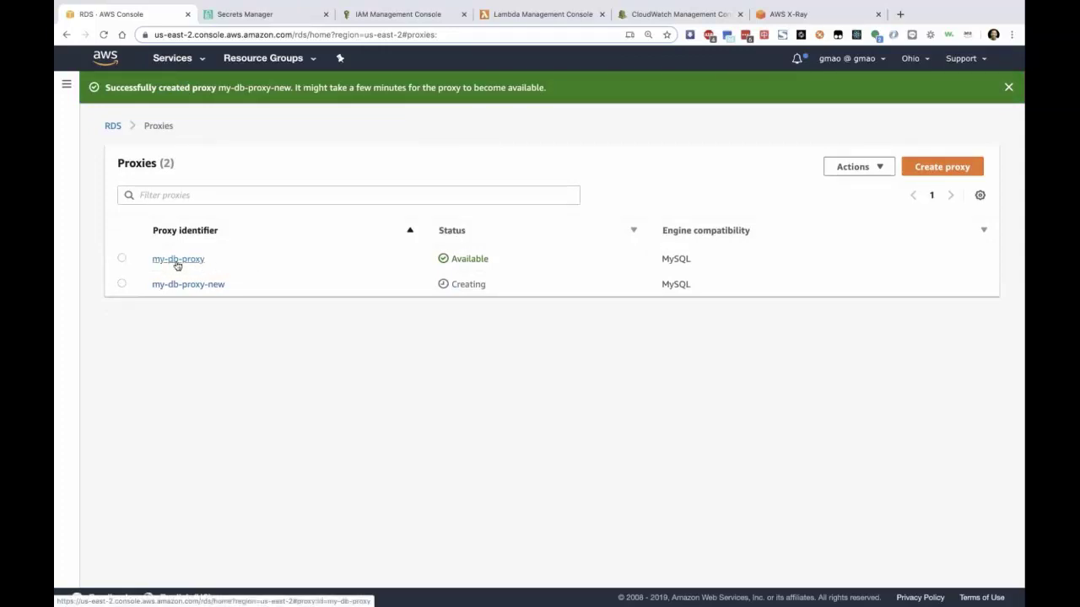
Open the existing my-db-proxy and examine its proxy endpoint, idle client connection timeout, engine compatibility and Transport Layer Security setting.
left_click(203, 259)
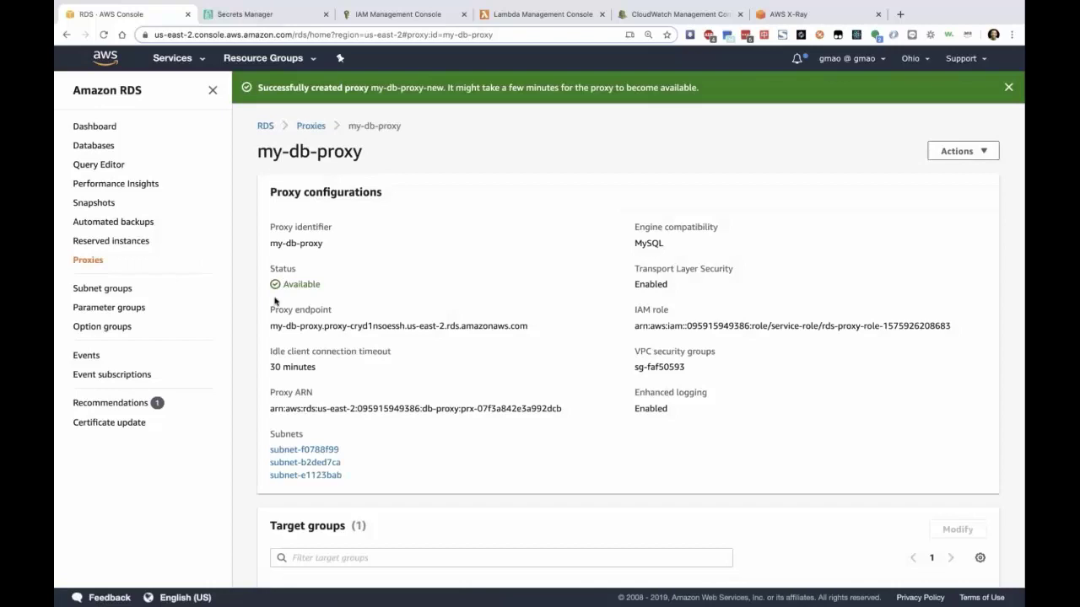
left_click_drag(270, 311, 528, 327)
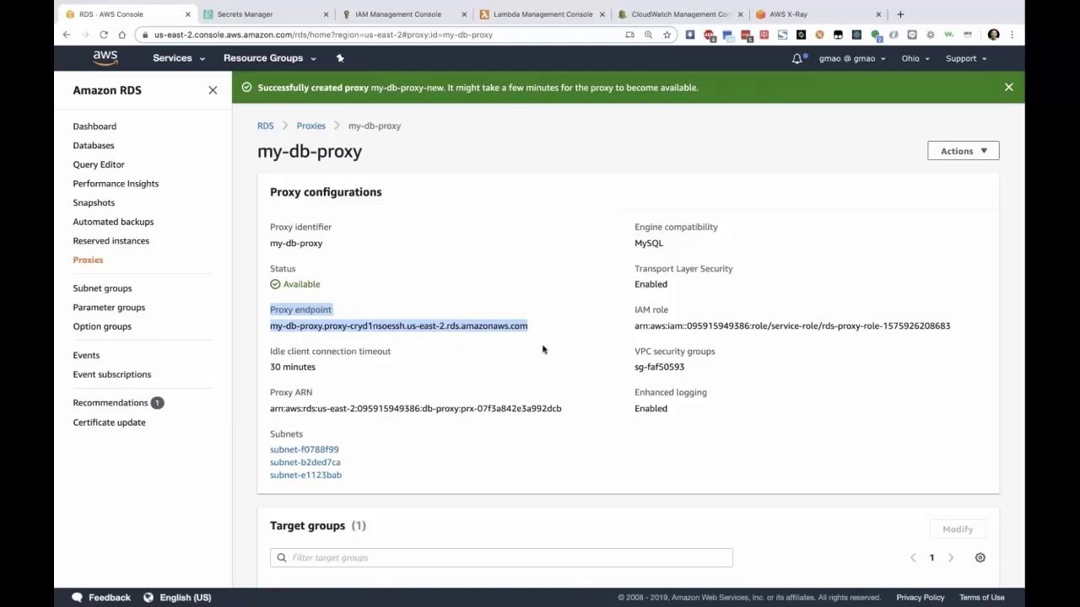
left_click(524, 326)
left_click_drag(537, 329, 269, 327)
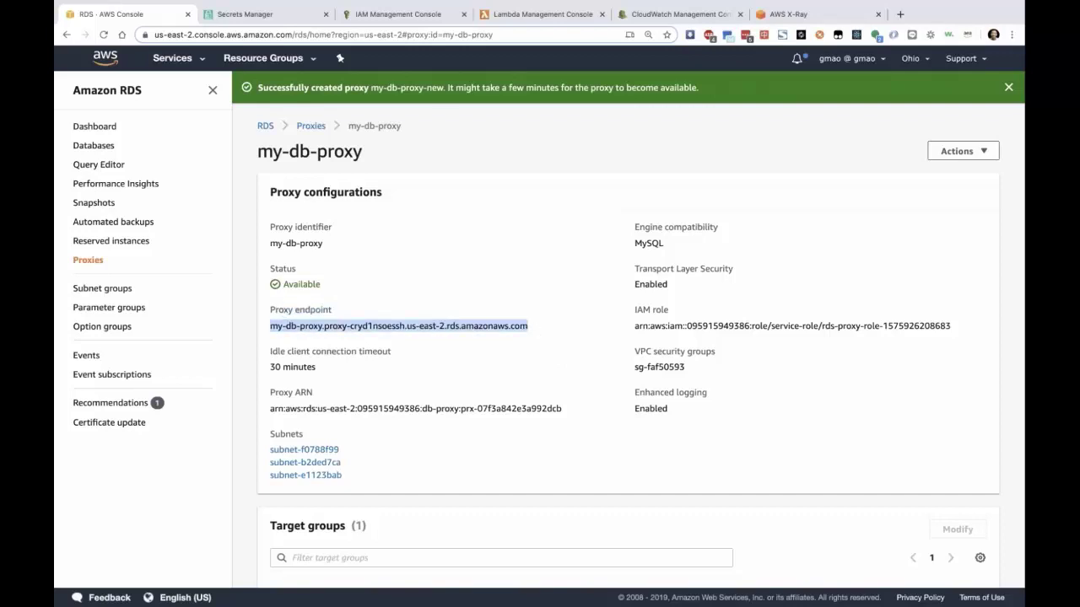
double_click(362, 326)
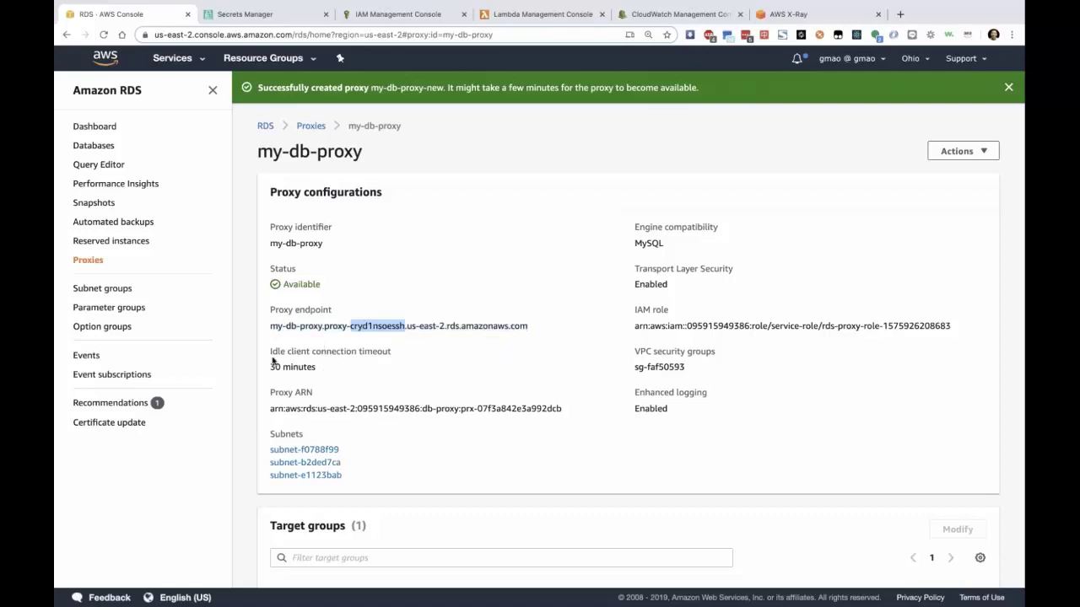
left_click_drag(271, 352, 335, 368)
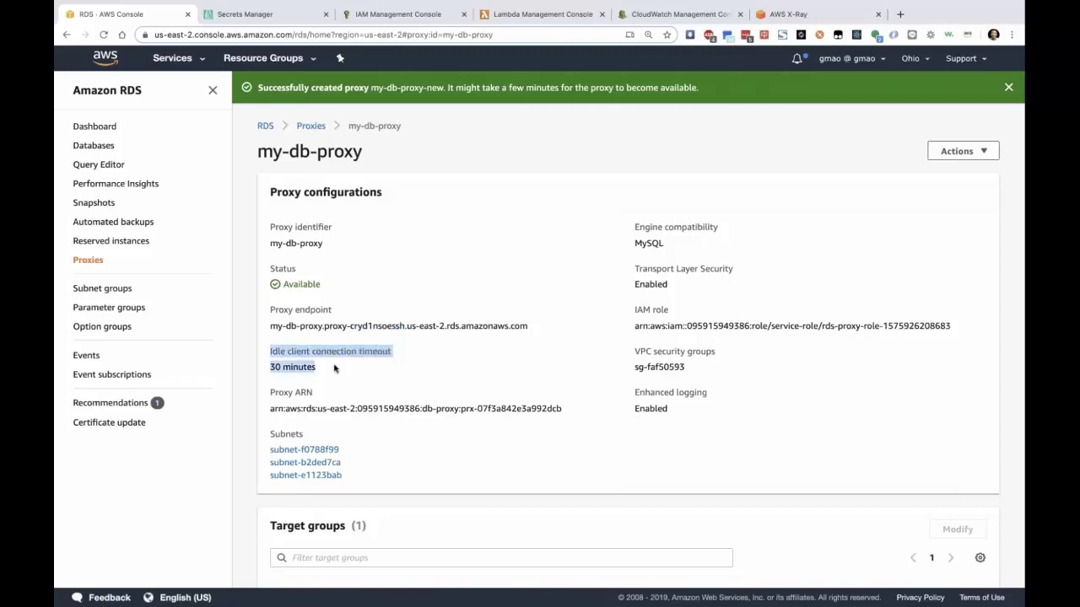
left_click(334, 368)
scroll(335, 368, "down", 1)
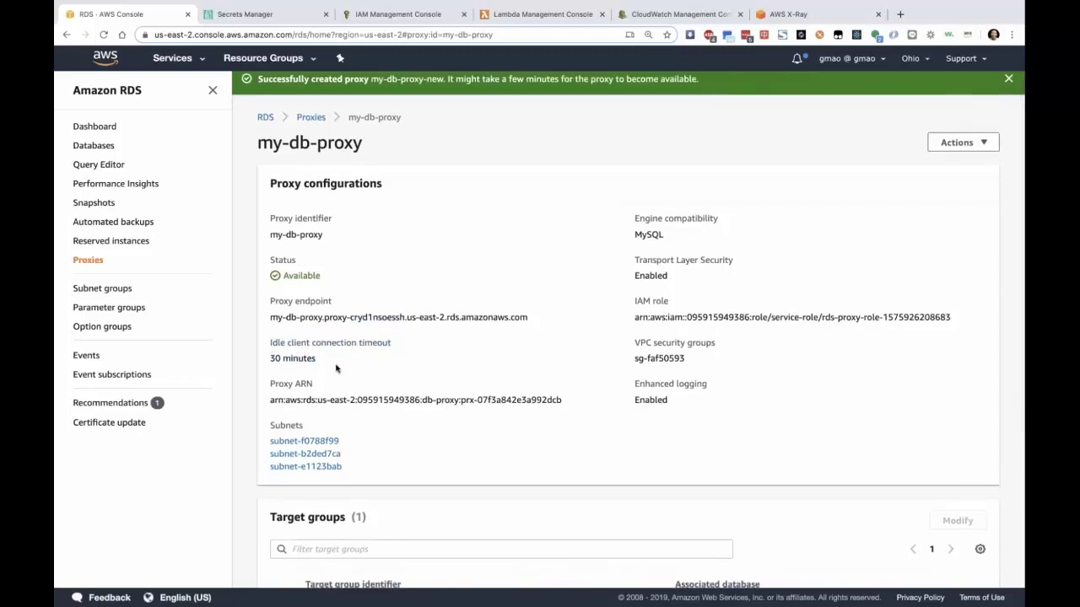
double_click(655, 233)
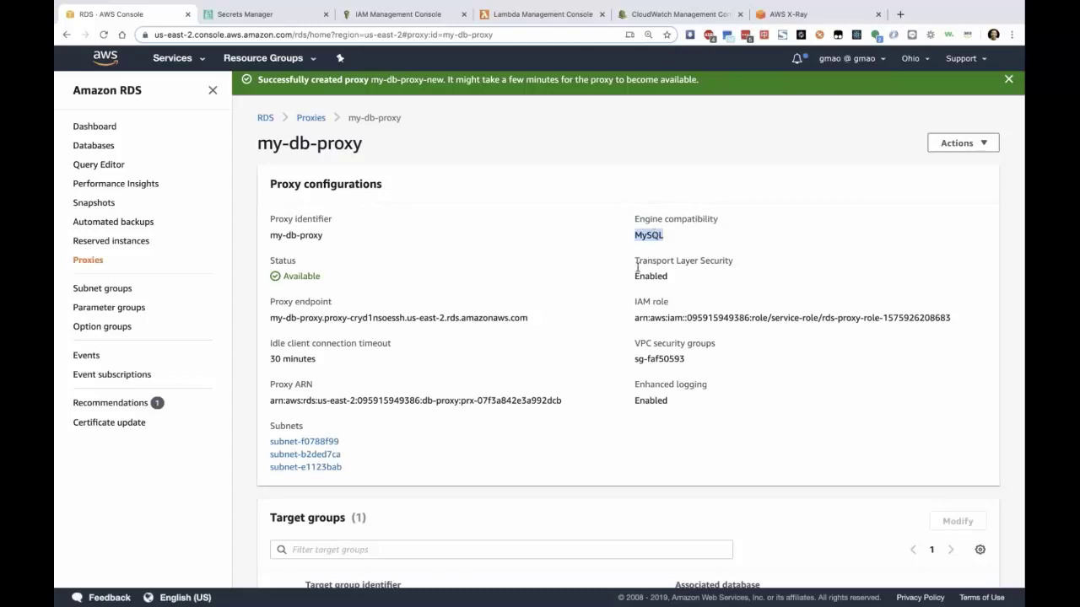
left_click_drag(633, 258, 683, 289)
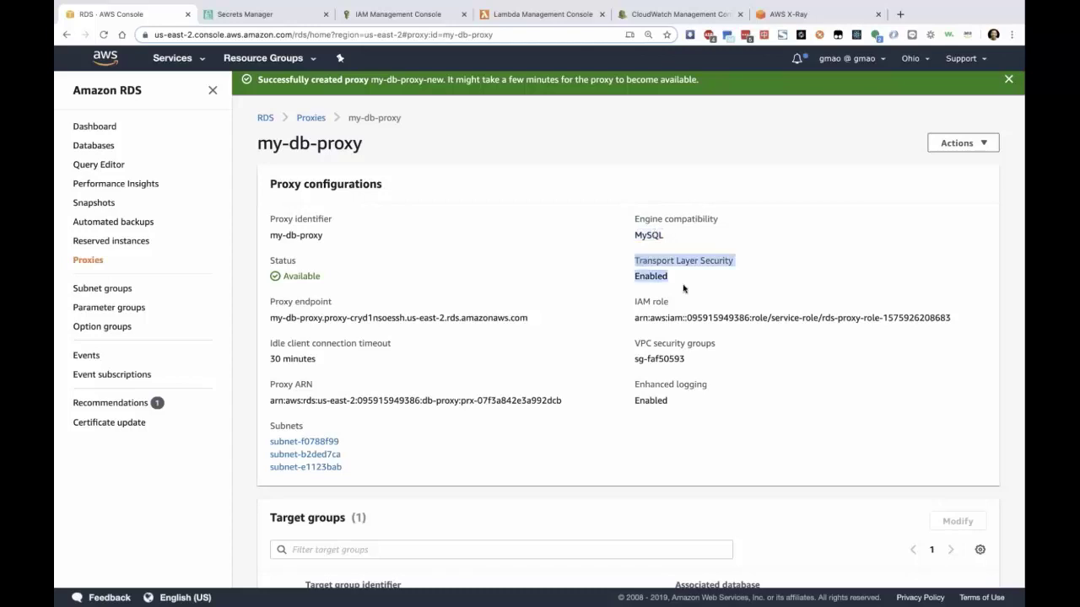
scroll(683, 288, "down", 2)
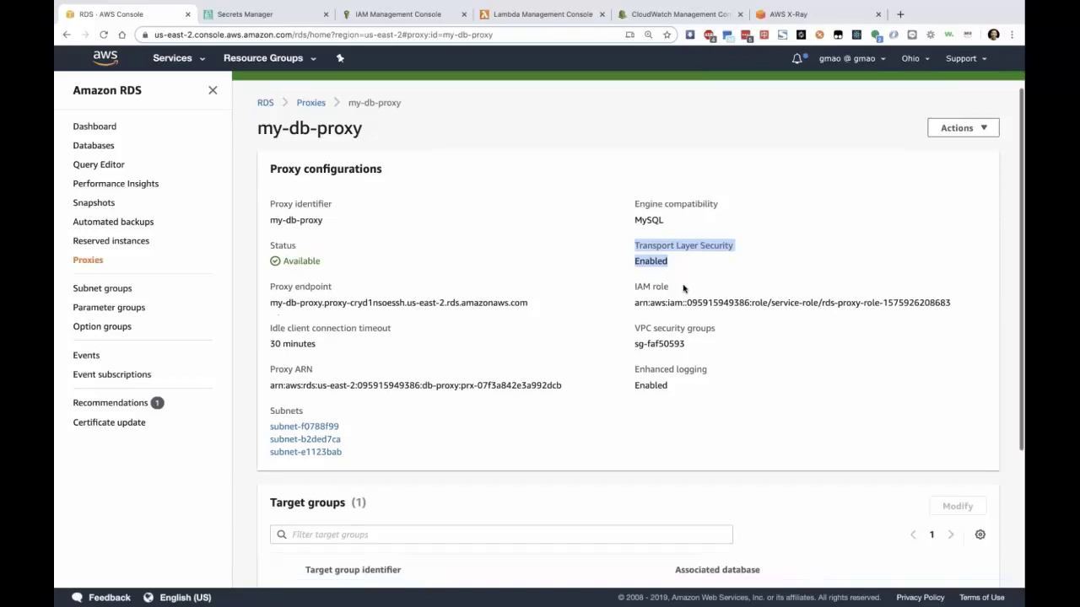
Check the proxy's associated database and authentication secrets, and view my-db-secret in Secrets Manager.
scroll(684, 289, "down", 5)
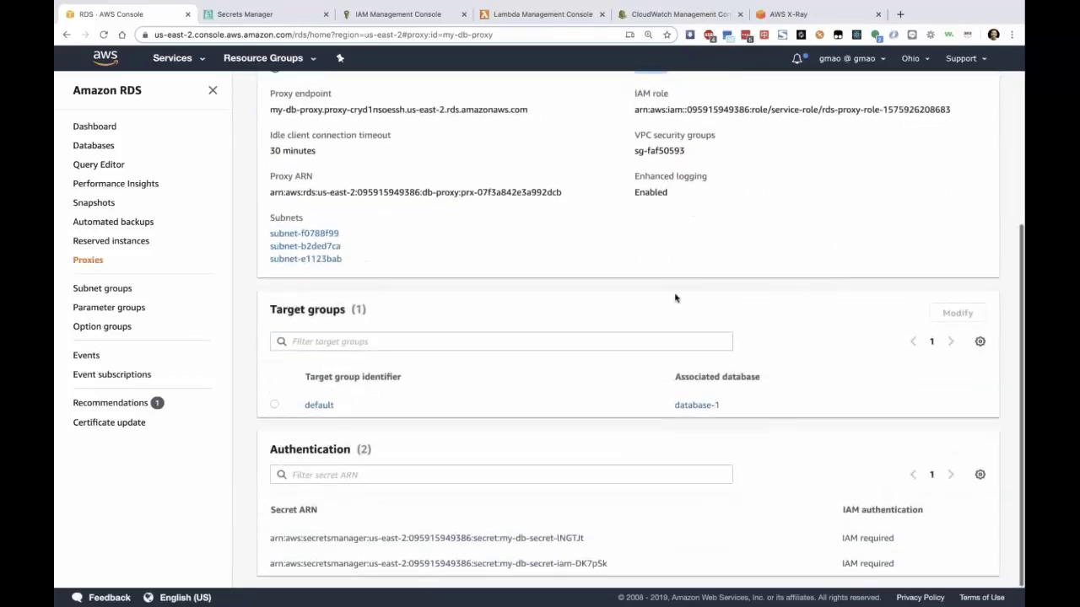
left_click_drag(662, 410, 743, 410)
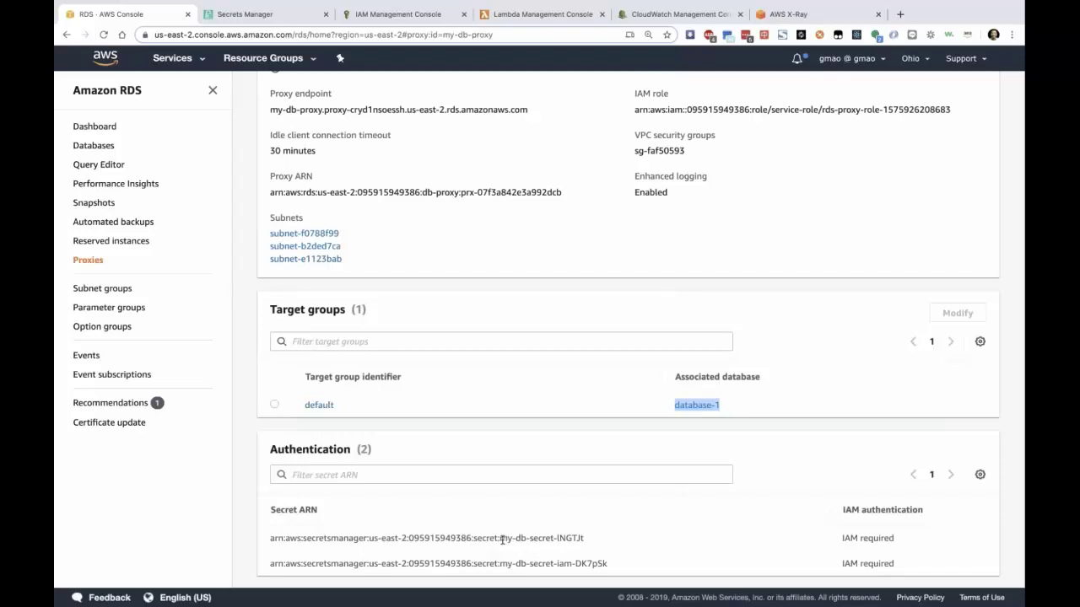
left_click_drag(502, 540, 555, 537)
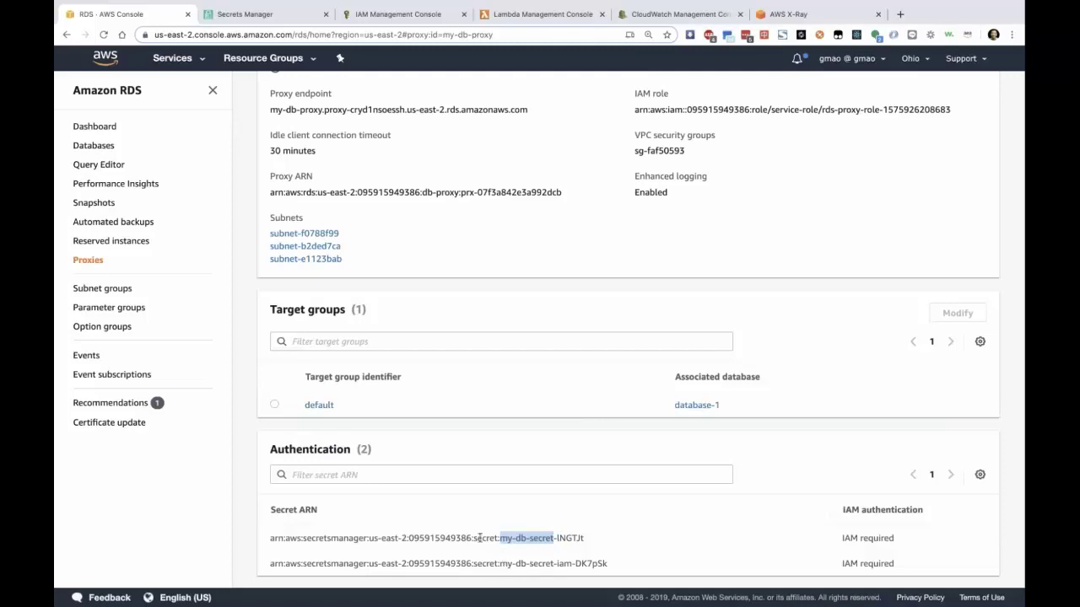
left_click(233, 15)
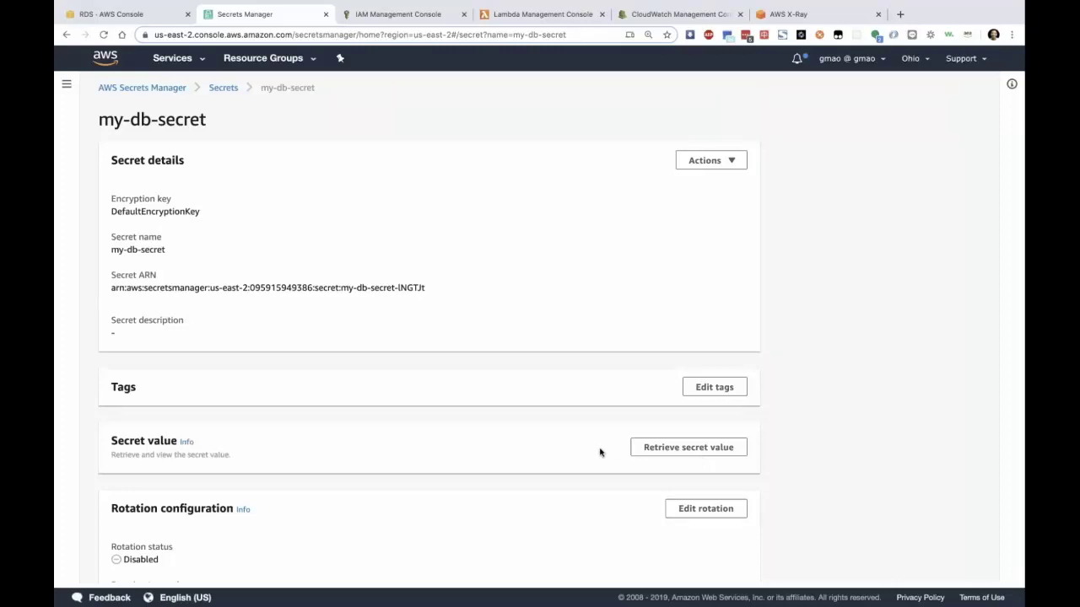
Return to the my-db-proxy configuration in RDS and examine the ARN of its IAM role.
left_click(133, 15)
scroll(366, 332, "down", 1)
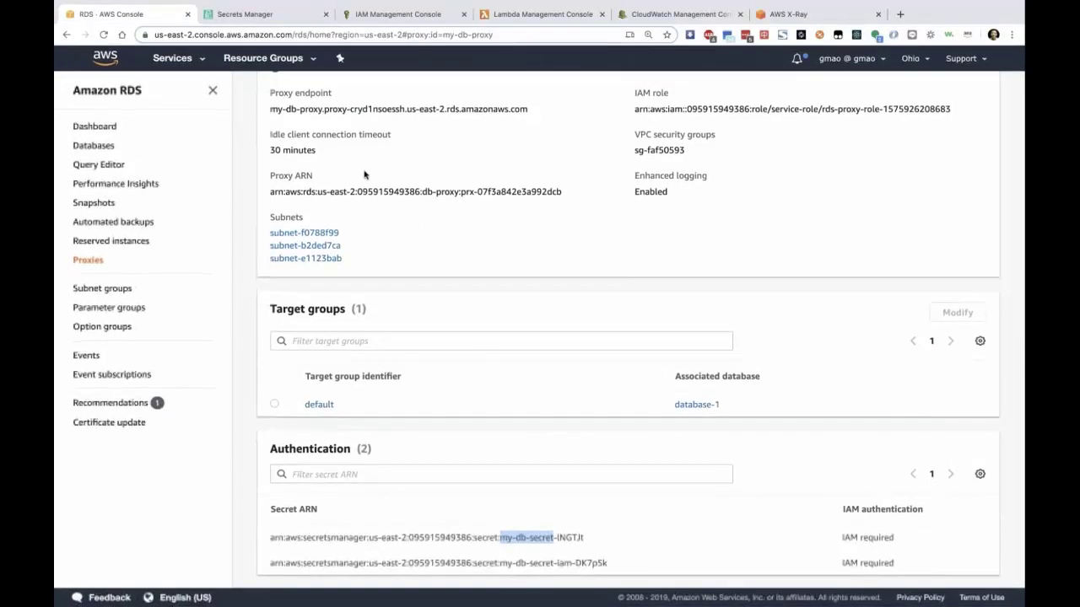
scroll(364, 173, "up", 2)
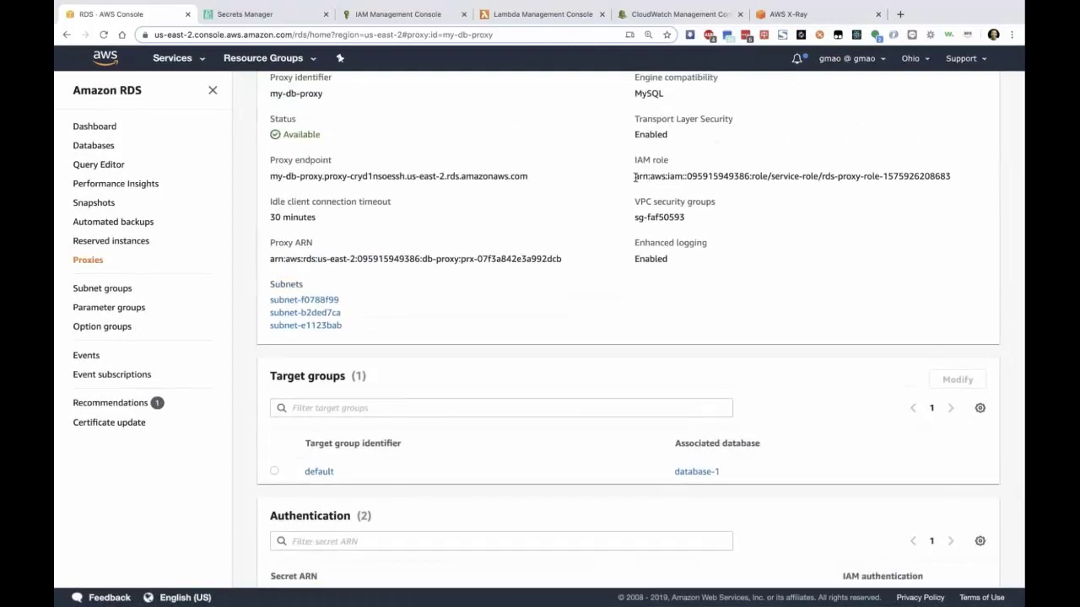
left_click_drag(634, 176, 959, 179)
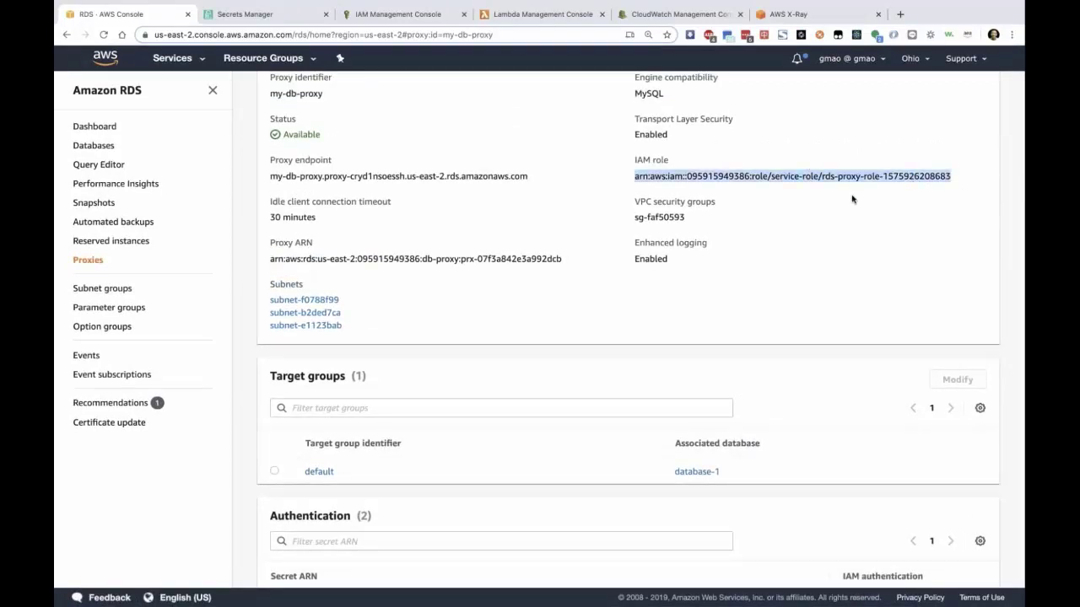
left_click(884, 177)
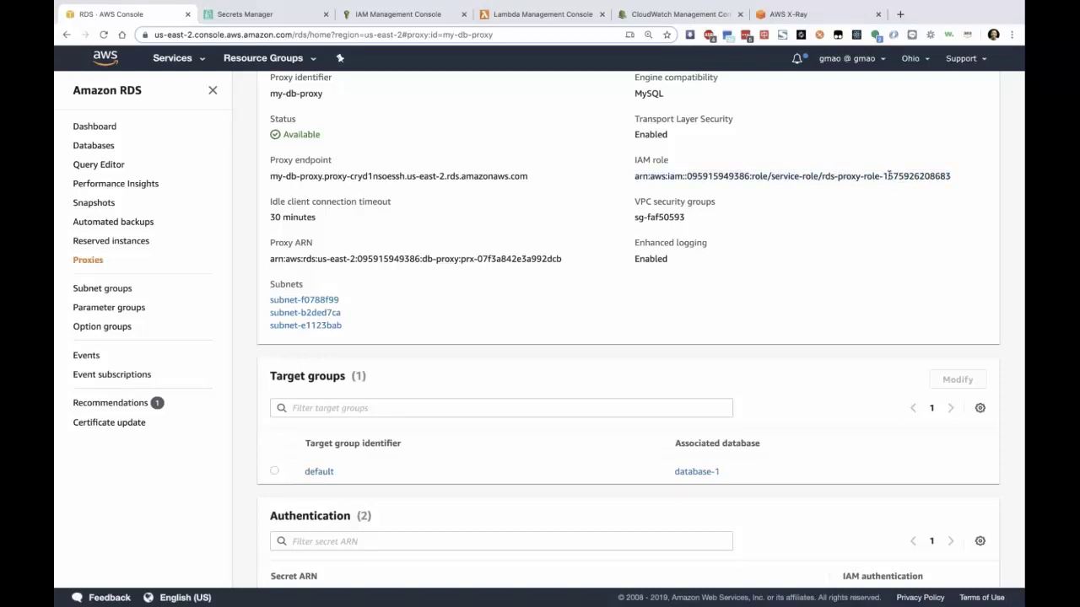
left_click(981, 179, "shift")
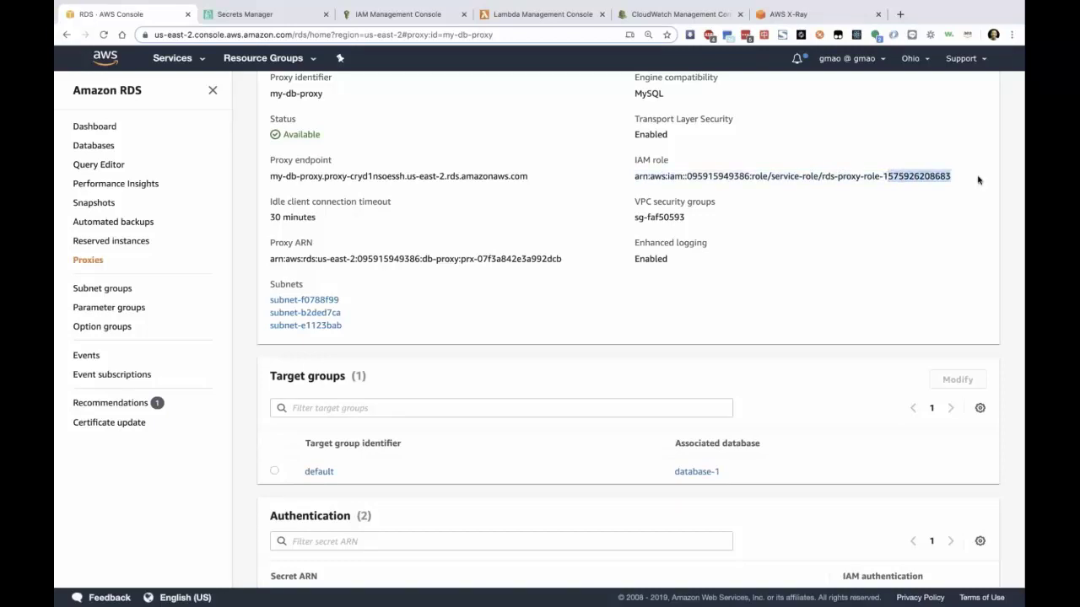
In IAM, expand the proxy role's permissions policy and examine its GetSecretValue action and the secrets listed as resources.
left_click(396, 18)
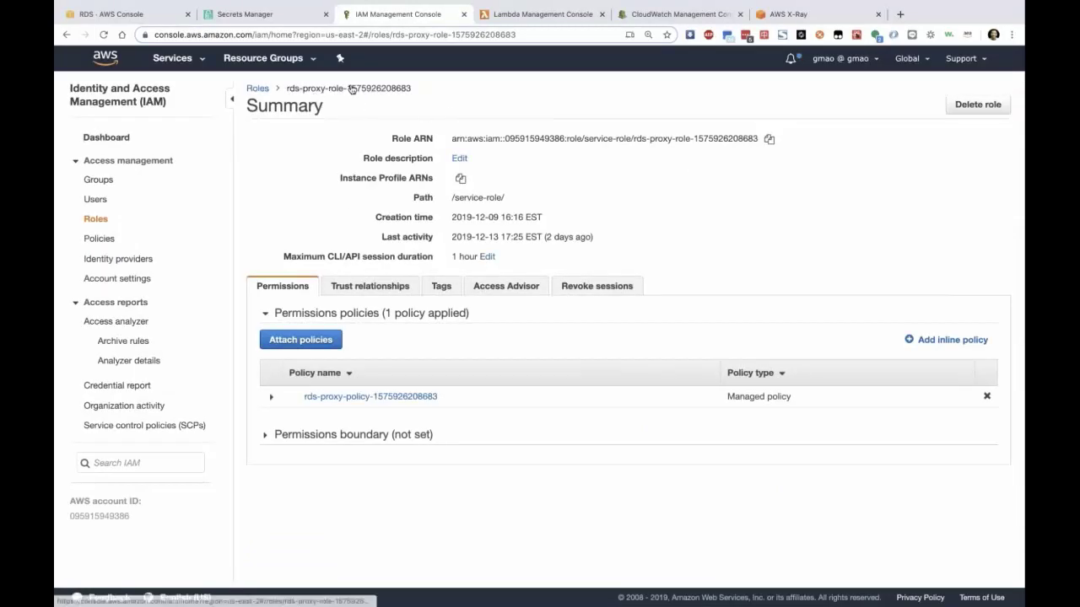
left_click(270, 397)
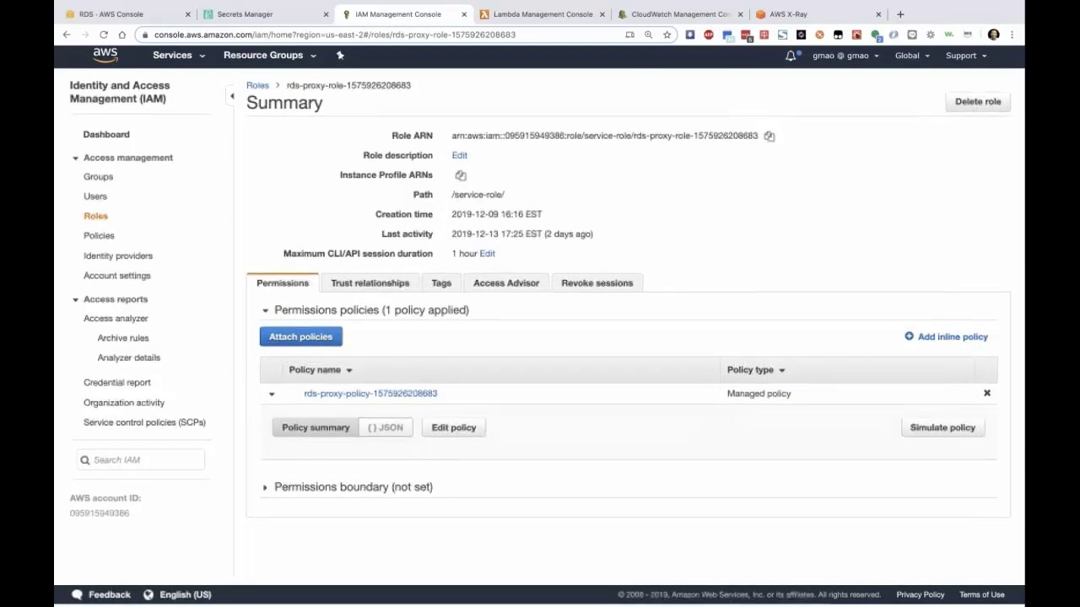
scroll(624, 422, "down", 4)
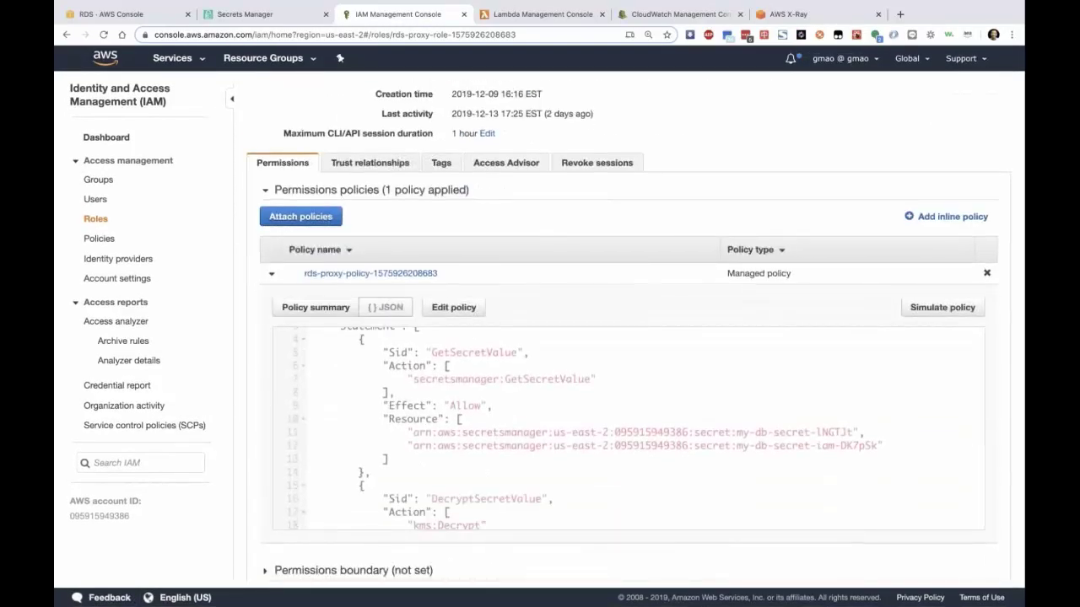
double_click(543, 380)
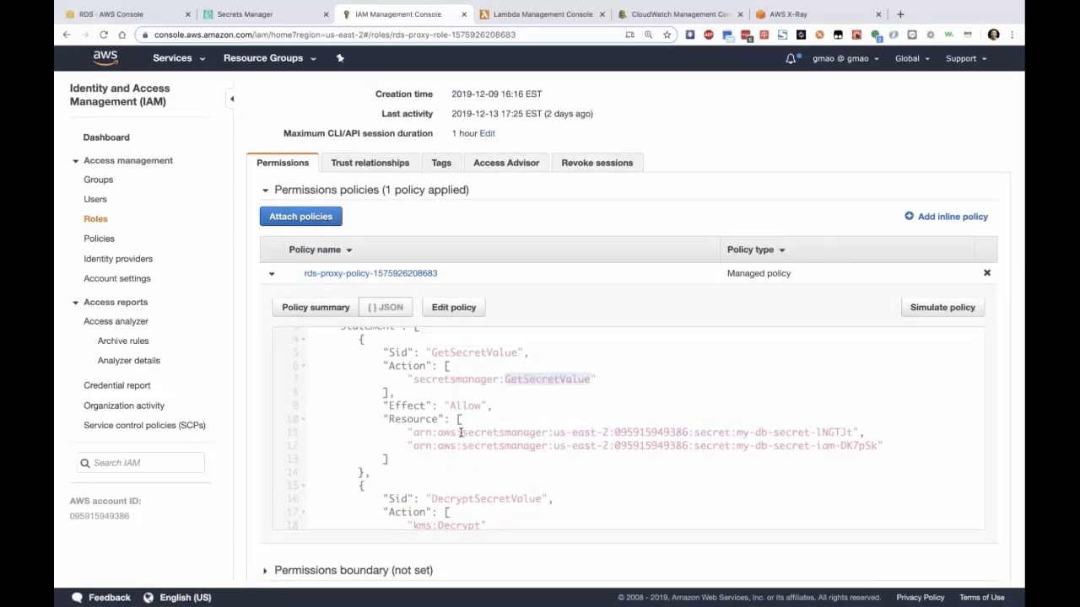
left_click_drag(690, 433, 865, 430)
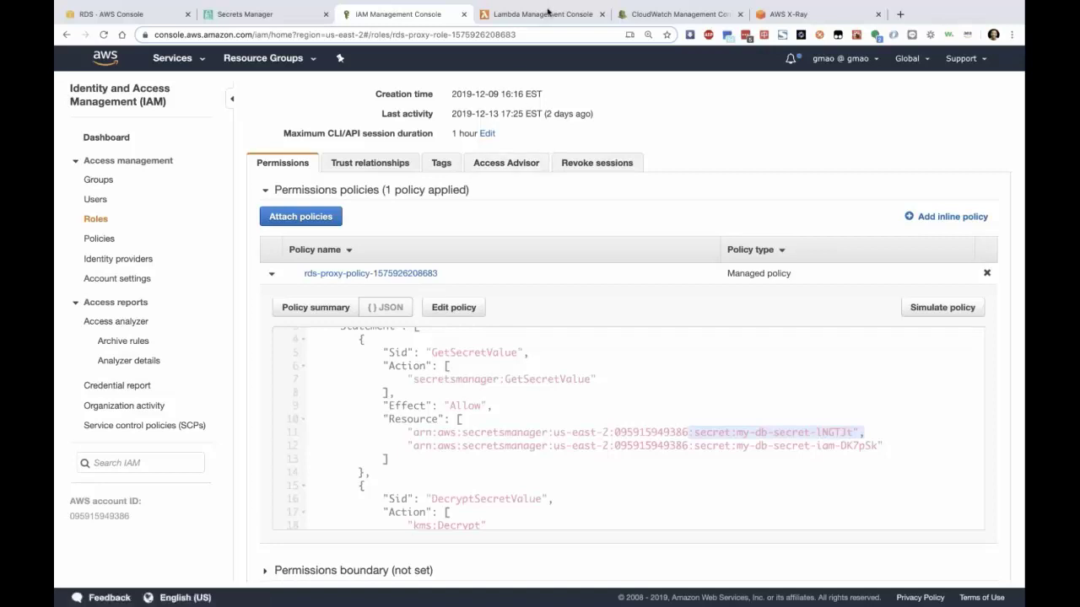
Switch to the my-rds-test function in Lambda and run it with the asdfsdf test event.
left_click(548, 14)
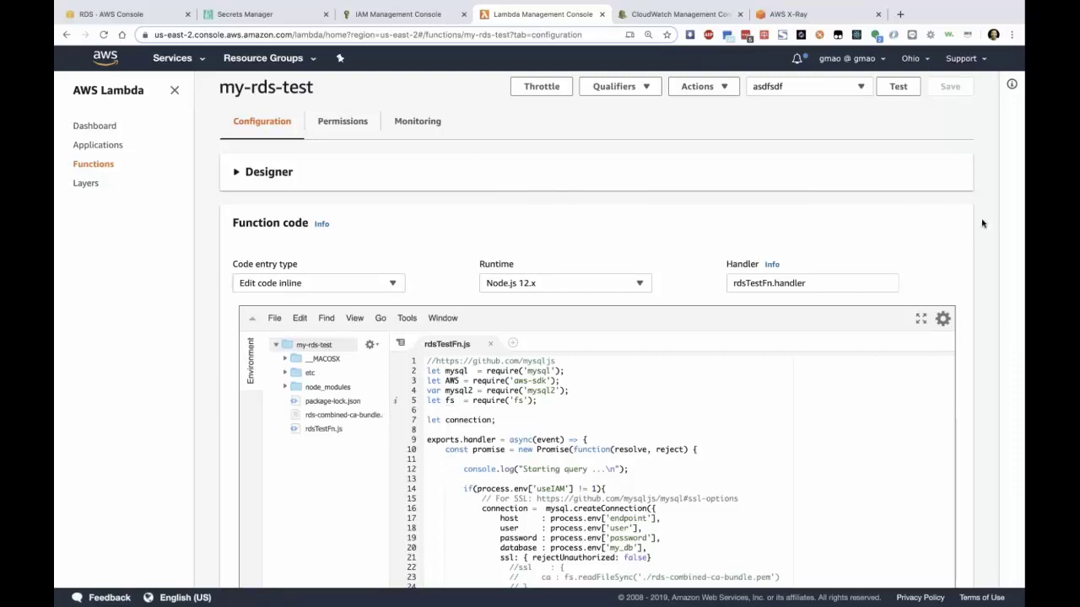
scroll(982, 224, "down", 2)
scroll(982, 224, "down", 2)
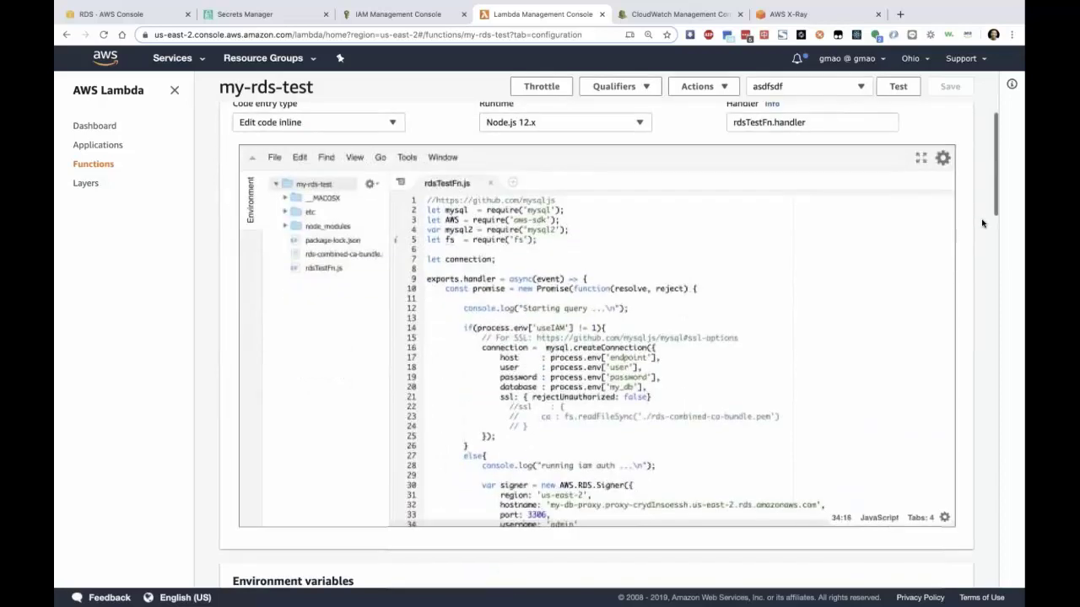
scroll(982, 224, "up", 4)
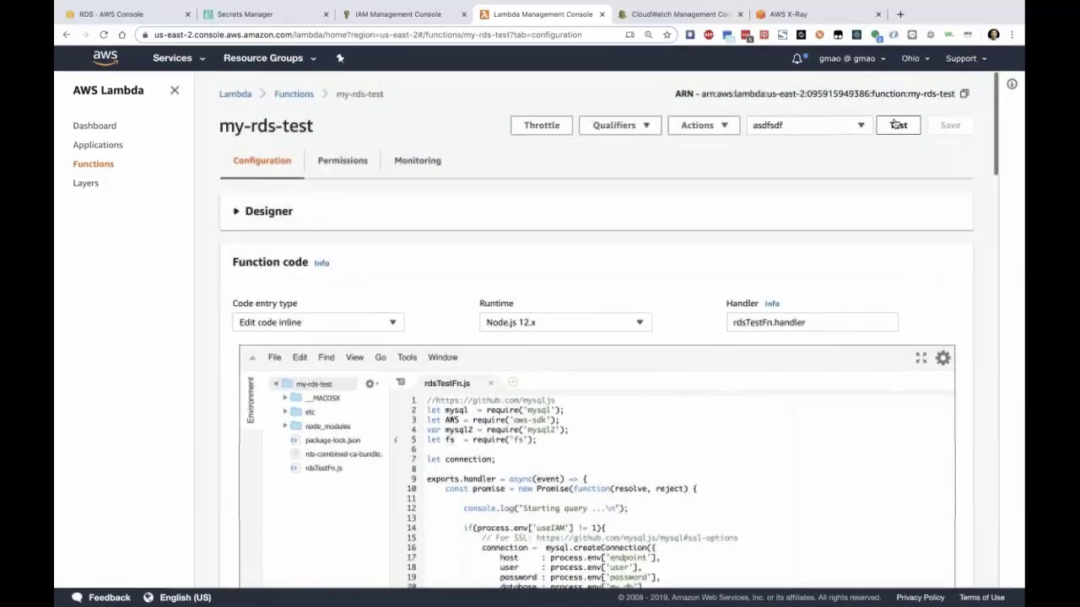
left_click(899, 124)
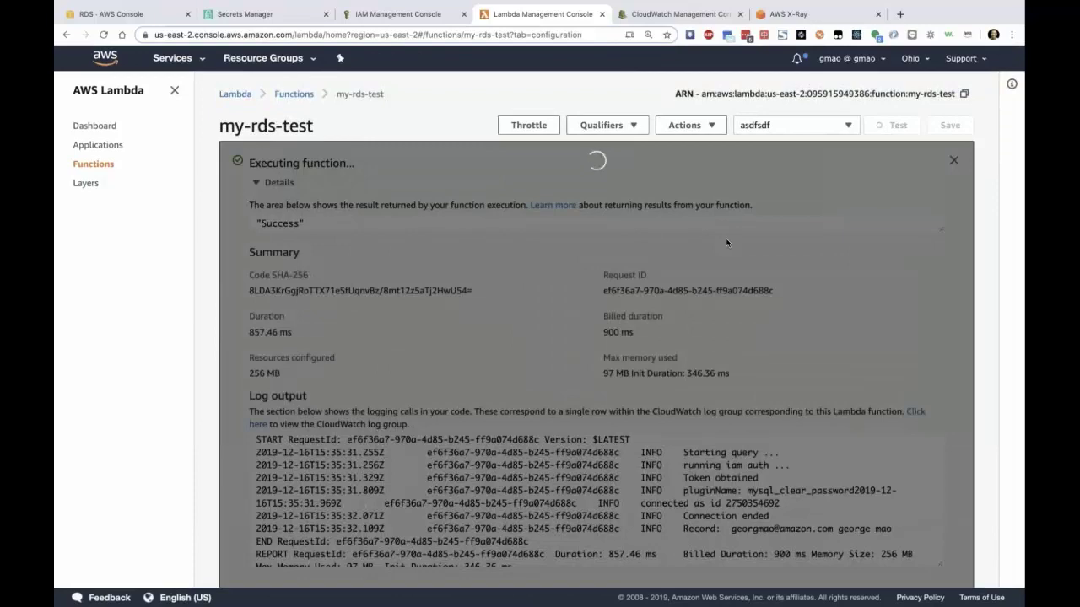
Examine the test run's log output for the IAM authentication, connection ID and returned record.
scroll(727, 243, "down", 3)
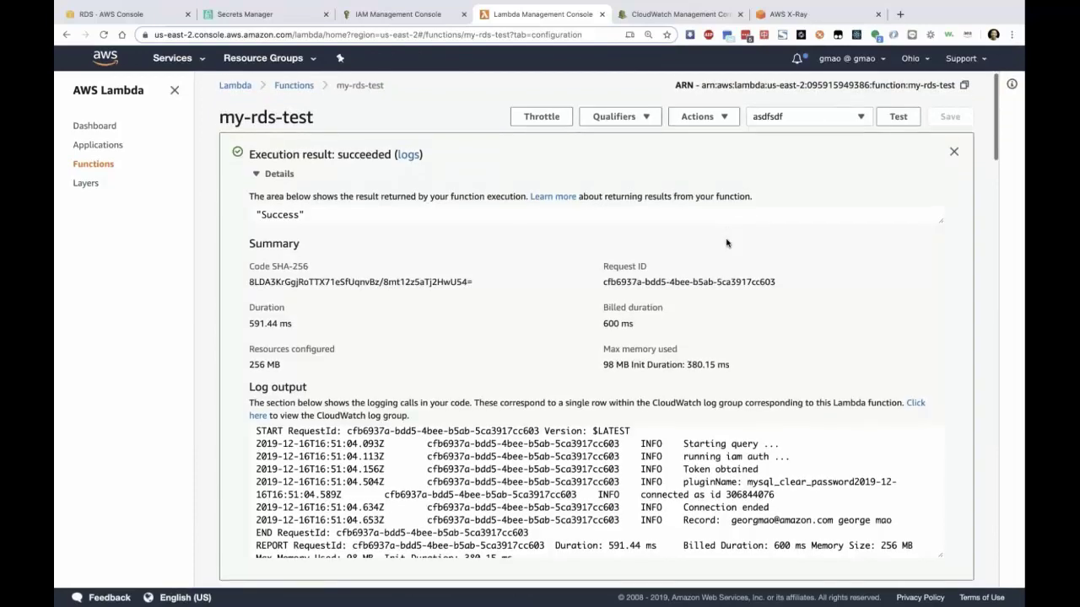
scroll(726, 243, "down", 1)
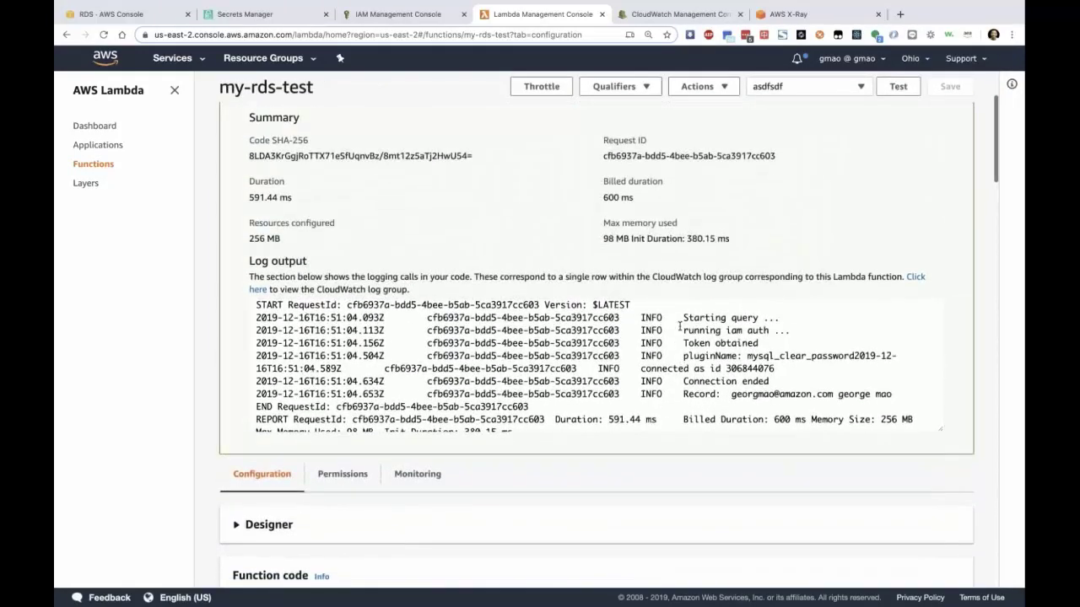
left_click_drag(681, 318, 803, 317)
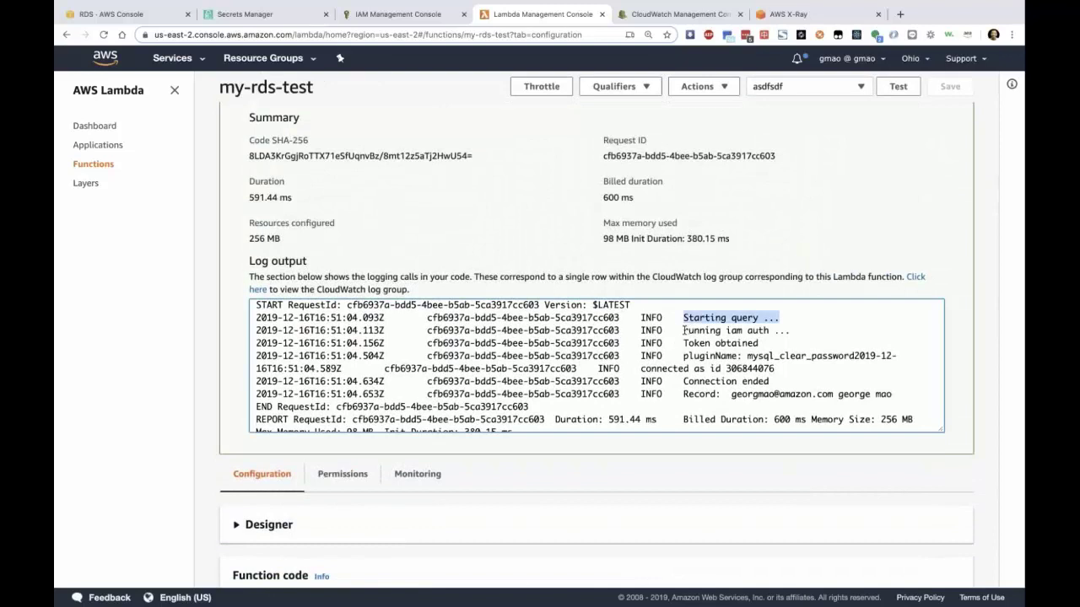
left_click_drag(683, 331, 785, 337)
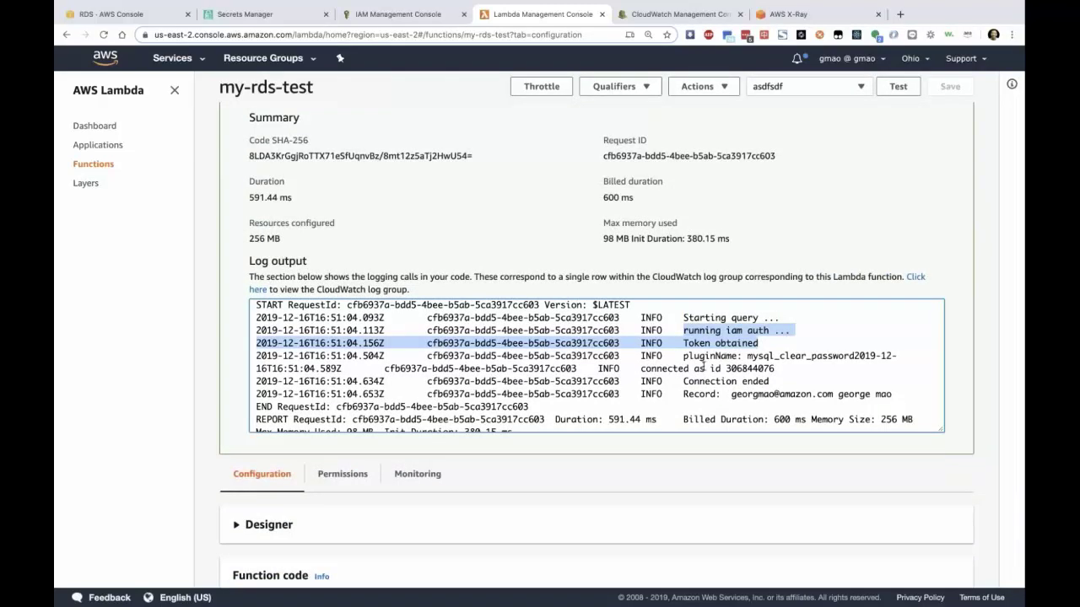
left_click_drag(679, 370, 791, 371)
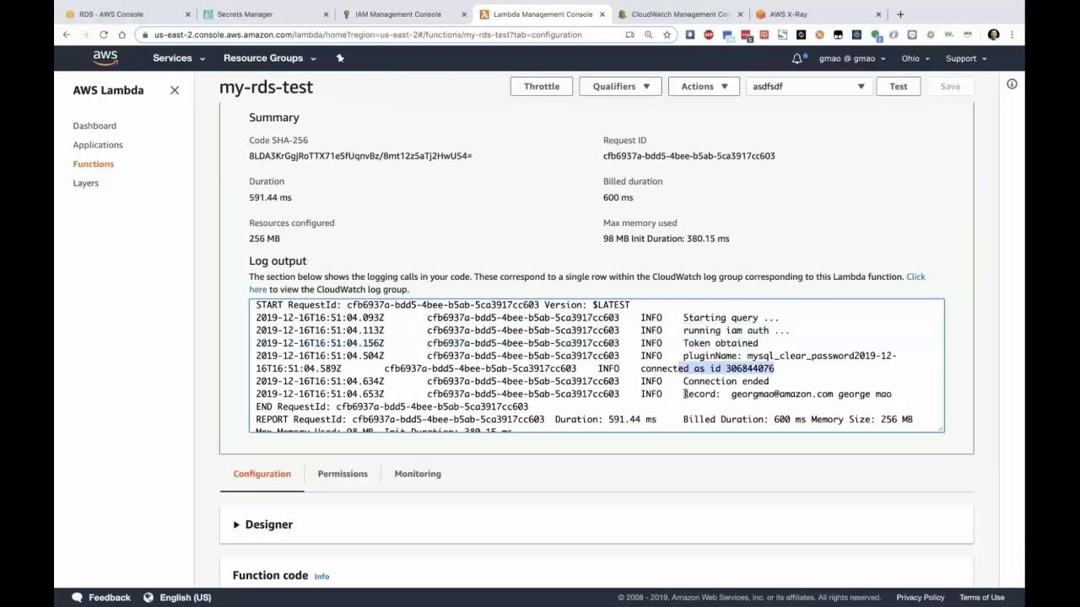
left_click_drag(683, 394, 698, 405)
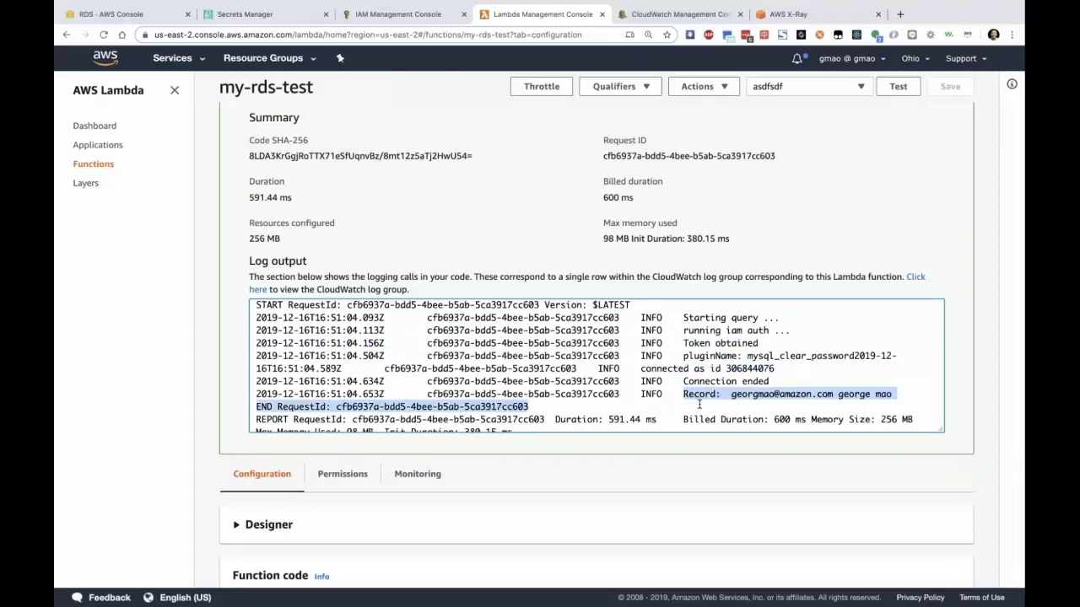
left_click(688, 394)
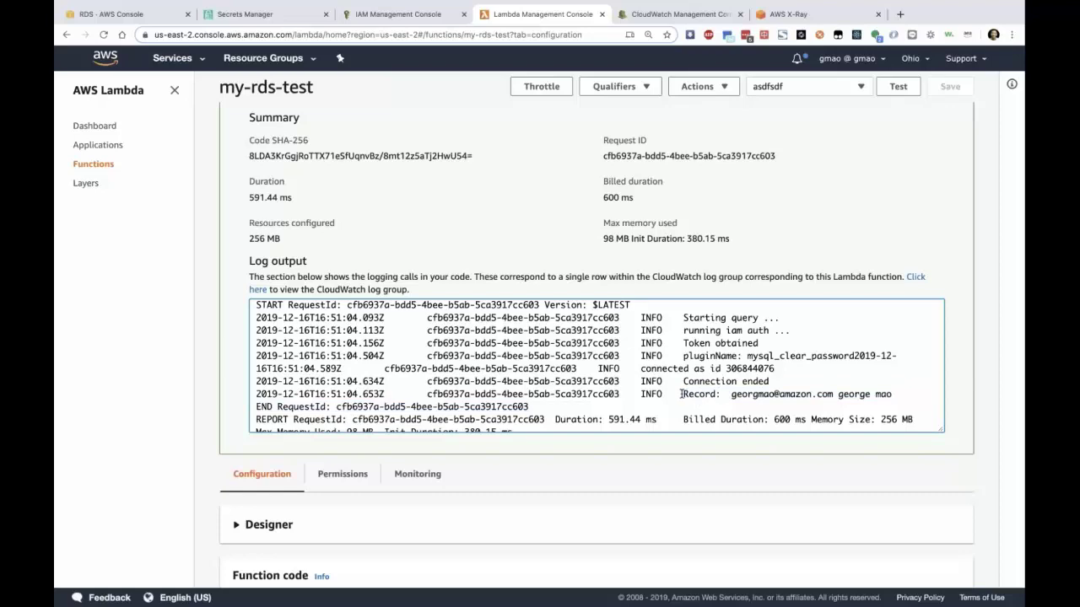
left_click_drag(683, 394, 701, 403)
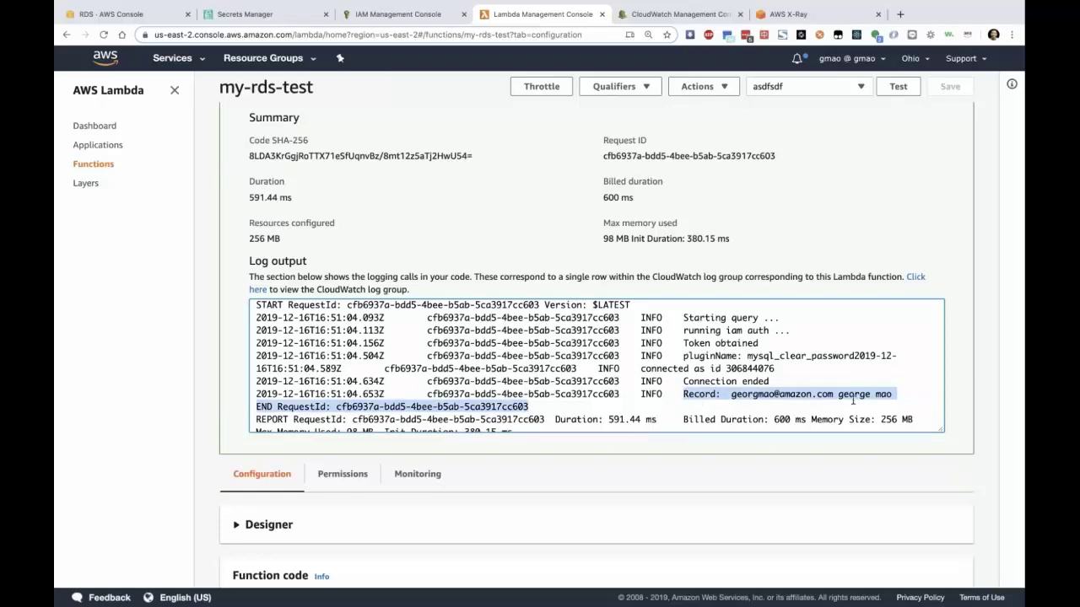
Close the execution result in the code editor and examine the AWS.RDS.Signer block's hostname and username in rdsTestFn.js.
scroll(977, 350, "down", 5)
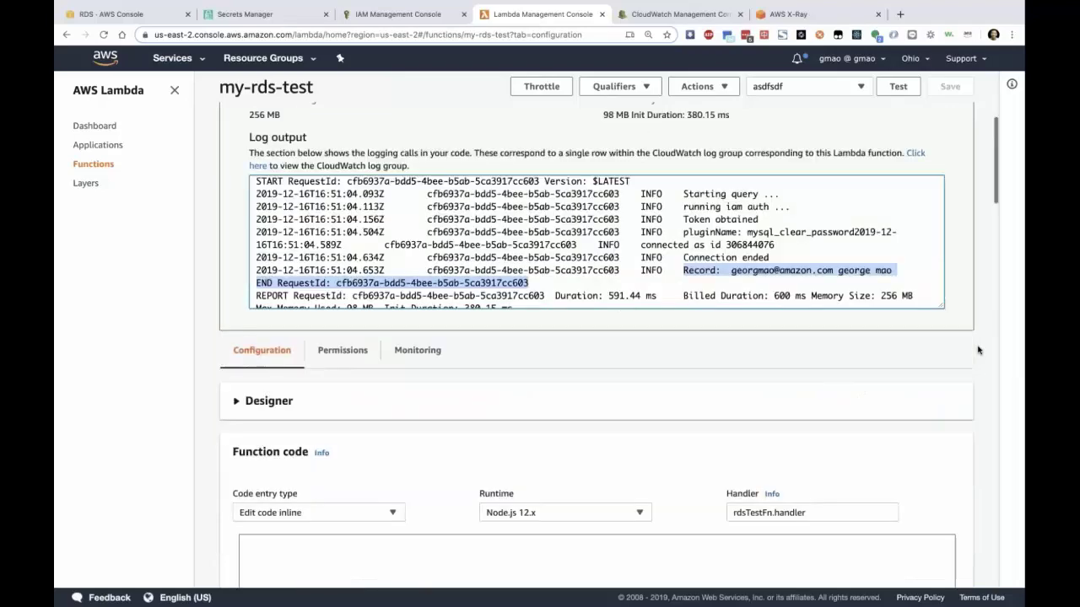
scroll(978, 350, "down", 3)
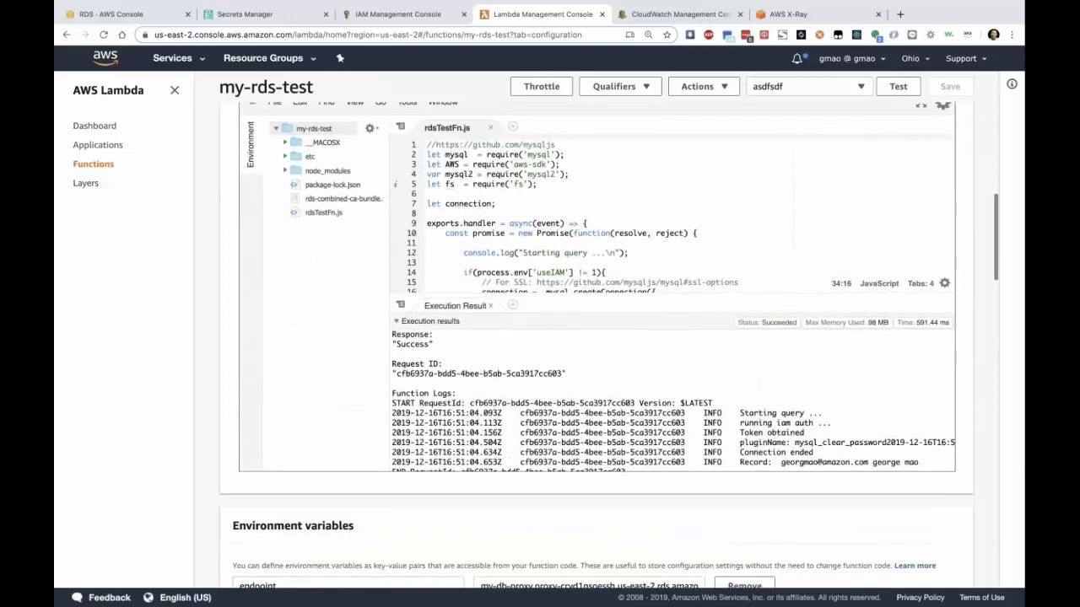
left_click(490, 307)
scroll(510, 282, "down", 5)
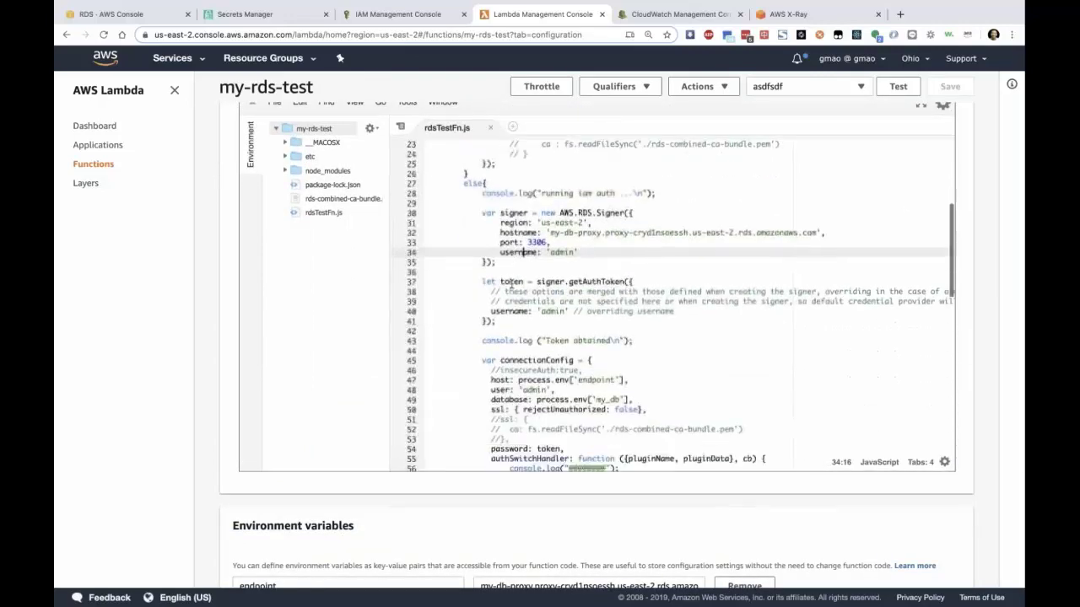
left_click_drag(481, 184, 510, 234)
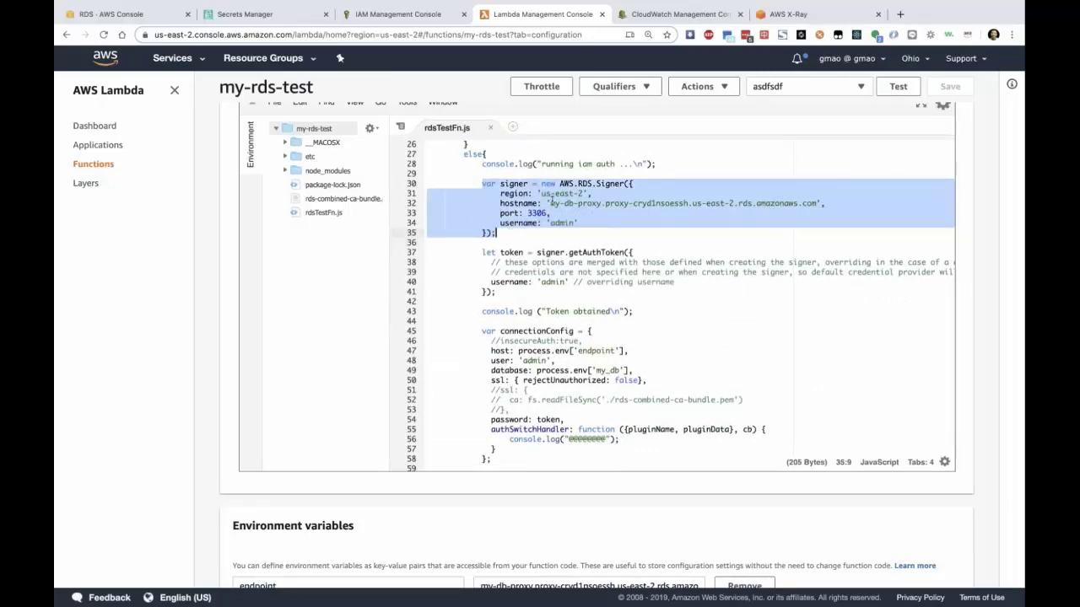
left_click(551, 203)
key("shift+End")
key("shift+Left")
key("shift+Left")
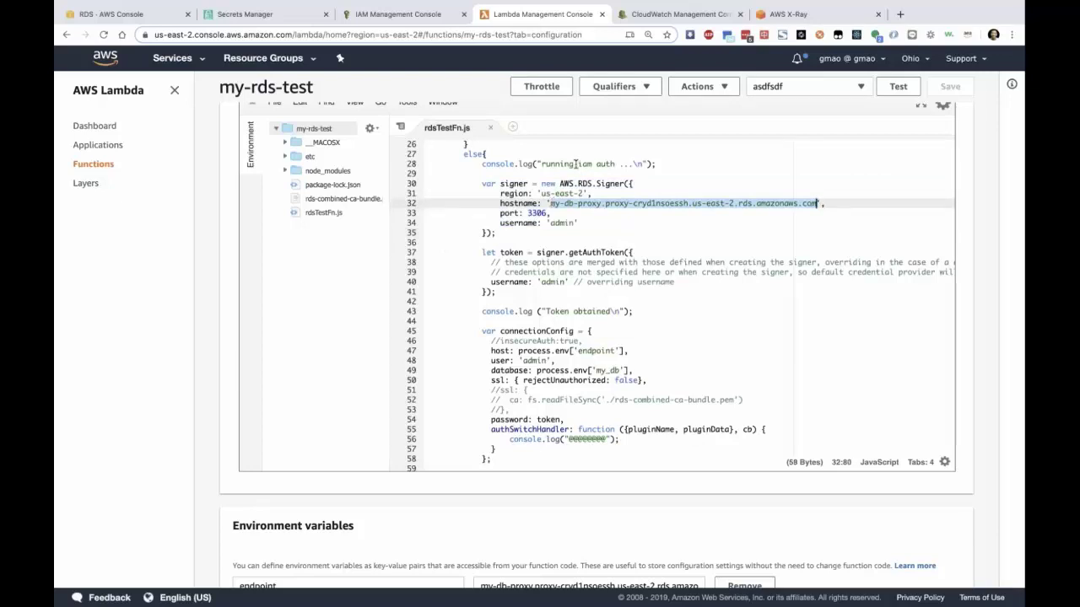
double_click(561, 223)
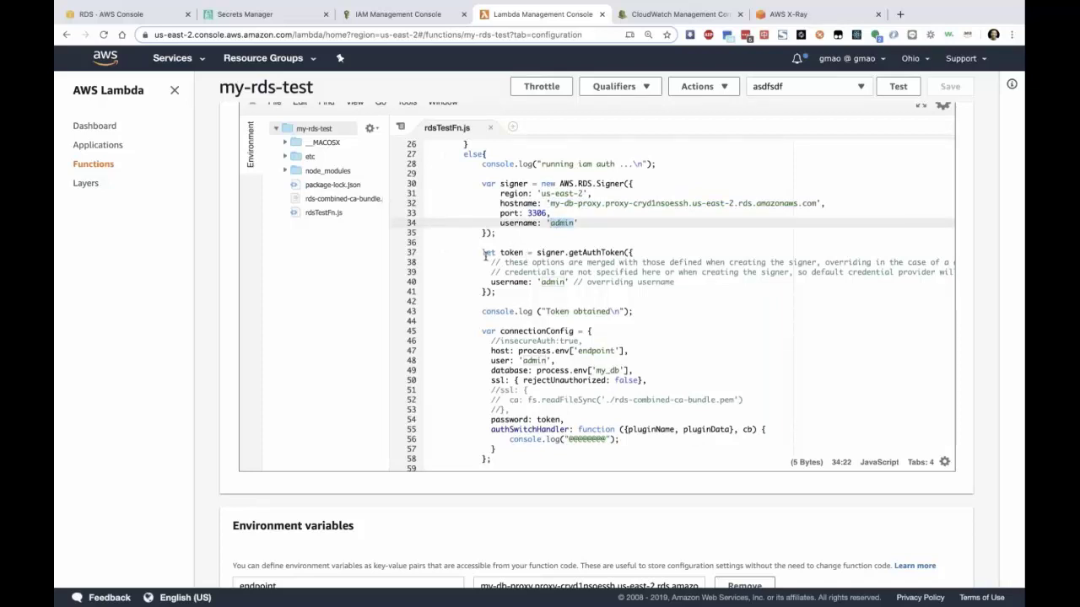
Examine the getAuthToken call, the connection configuration and the contacts query in rdsTestFn.js.
left_click_drag(482, 253, 497, 292)
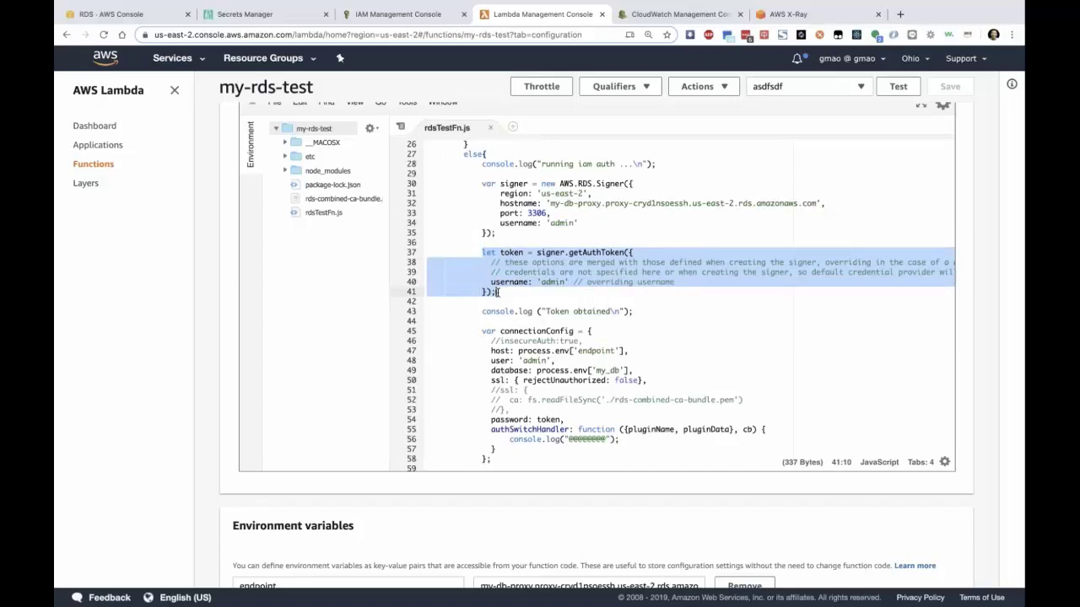
scroll(497, 291, "down", 5)
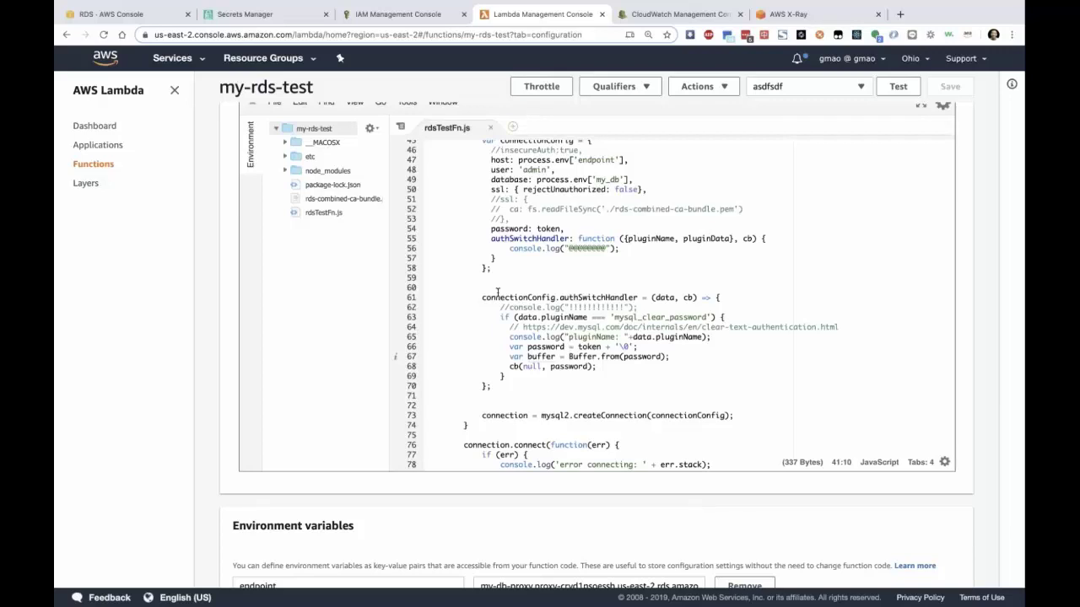
scroll(487, 268, "down", 1)
scroll(487, 268, "down", 5)
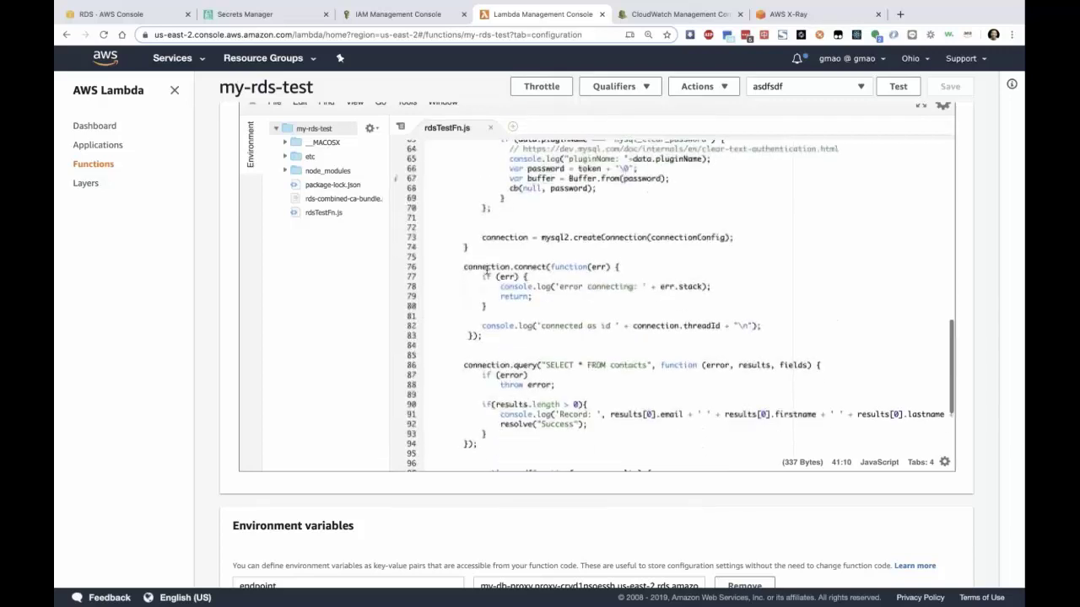
Examine the connection.connect call, the SELECT * FROM contacts query and the connection.end block in rdsTestFn.js.
left_click_drag(464, 267, 548, 267)
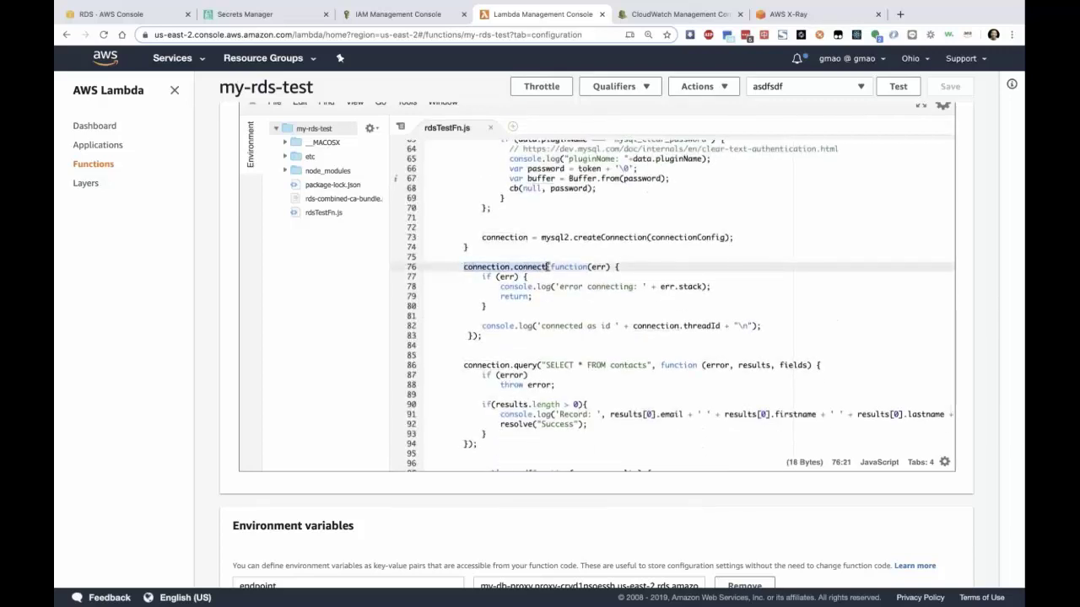
scroll(549, 267, "down", 3)
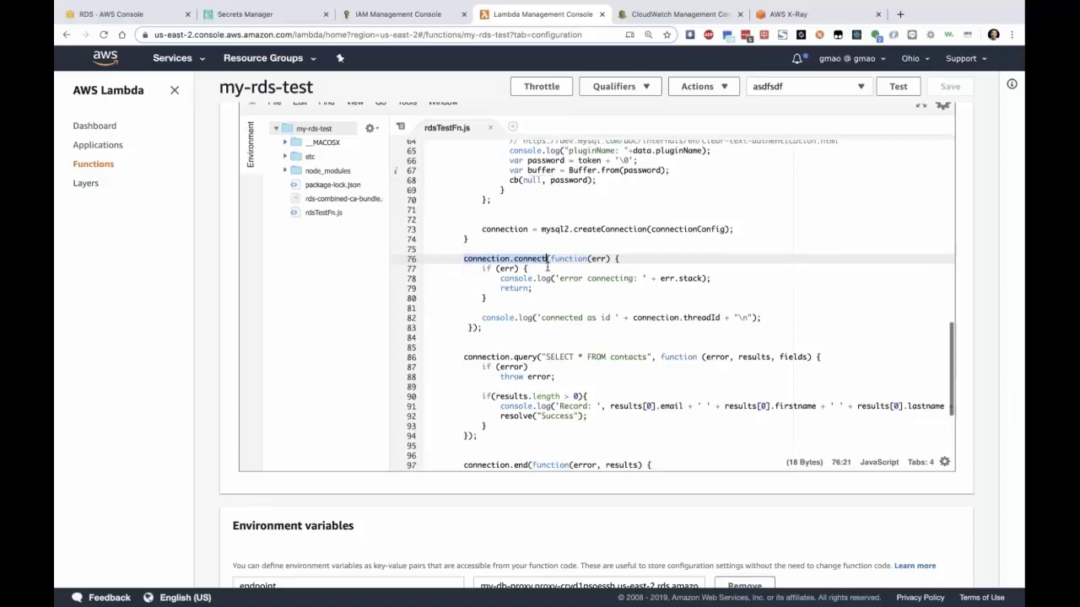
left_click_drag(545, 268, 652, 269)
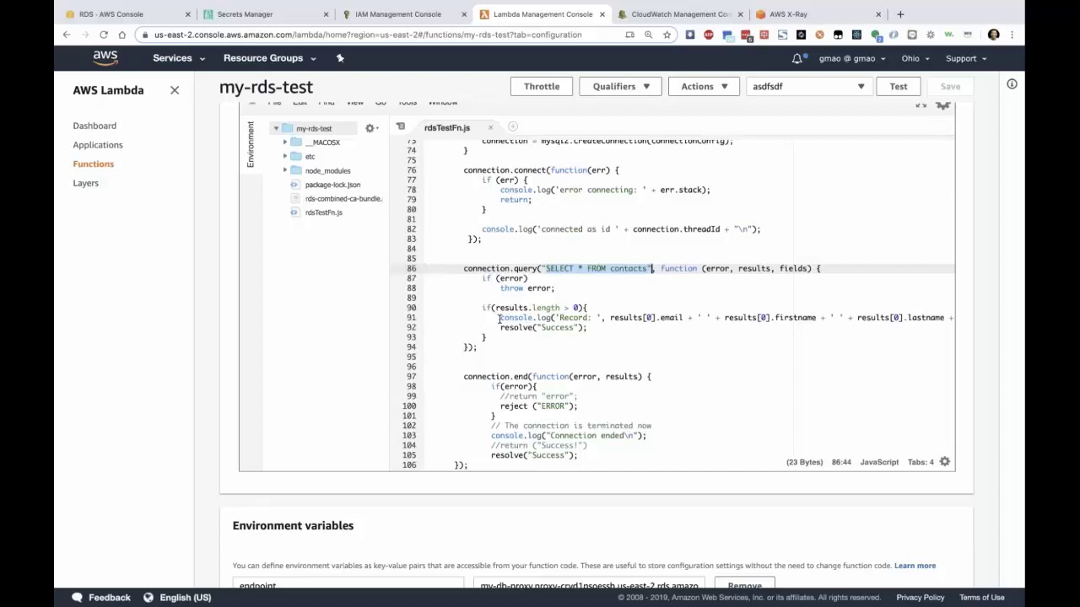
scroll(499, 318, "down", 3)
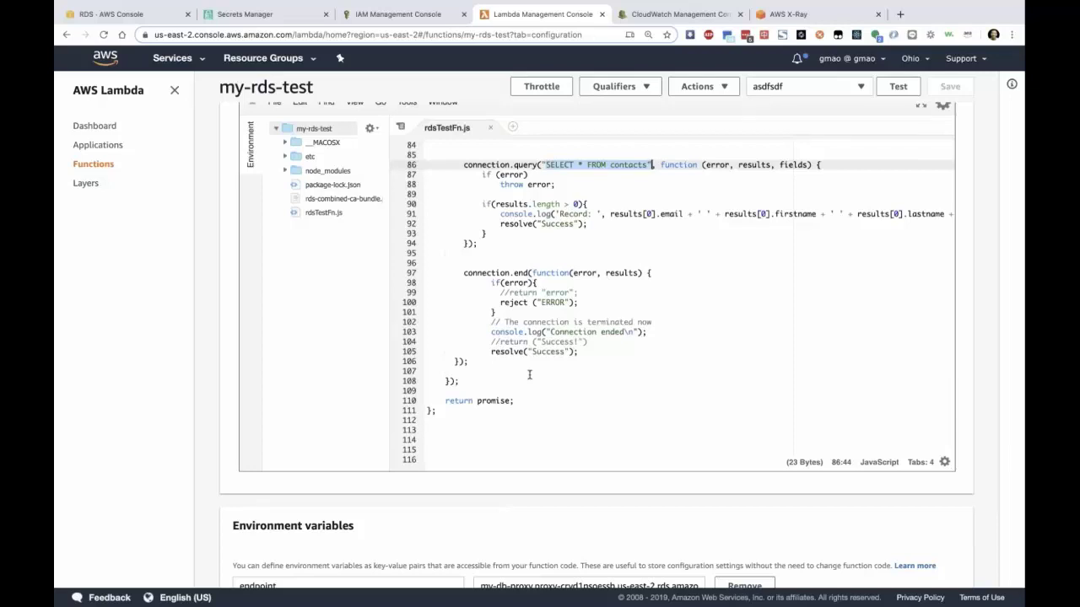
Run the my-rds-test function several more times in a row with the asdfsdf test event.
scroll(529, 374, "up", 15)
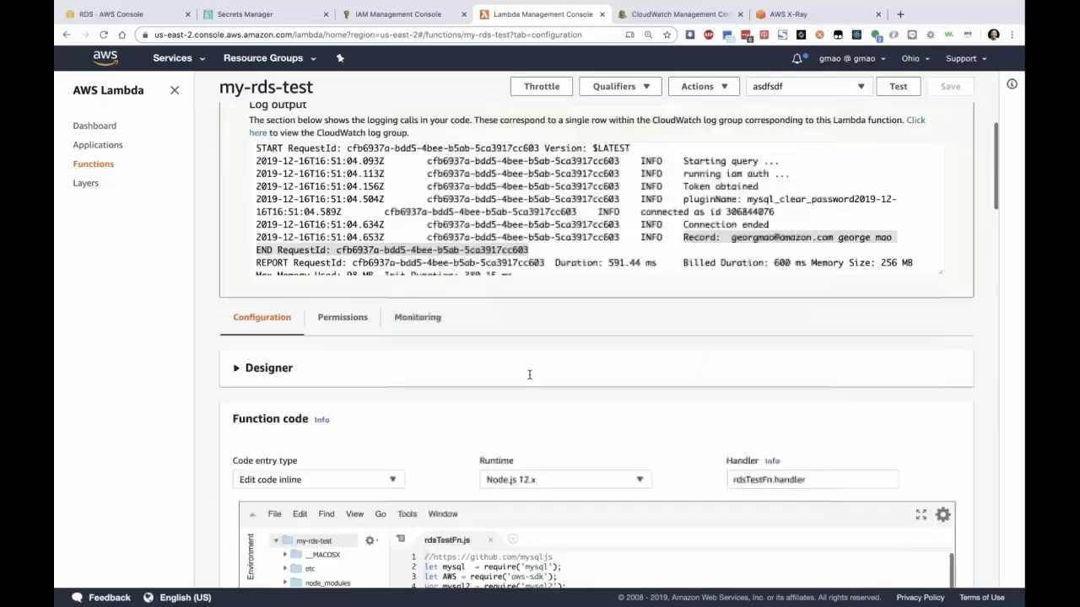
scroll(529, 374, "up", 5)
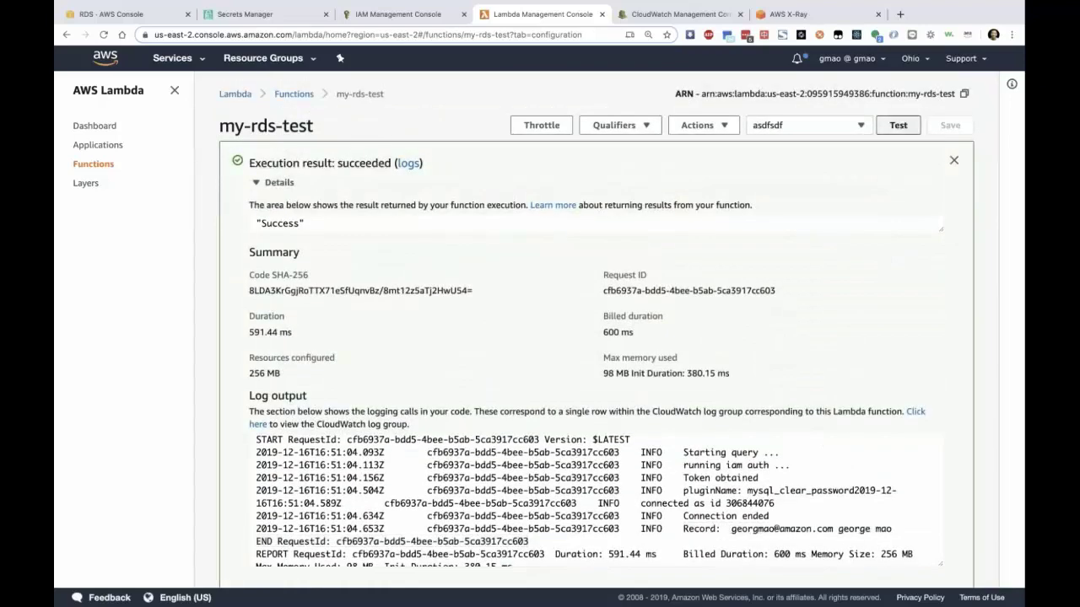
left_click(898, 125)
left_click(897, 125)
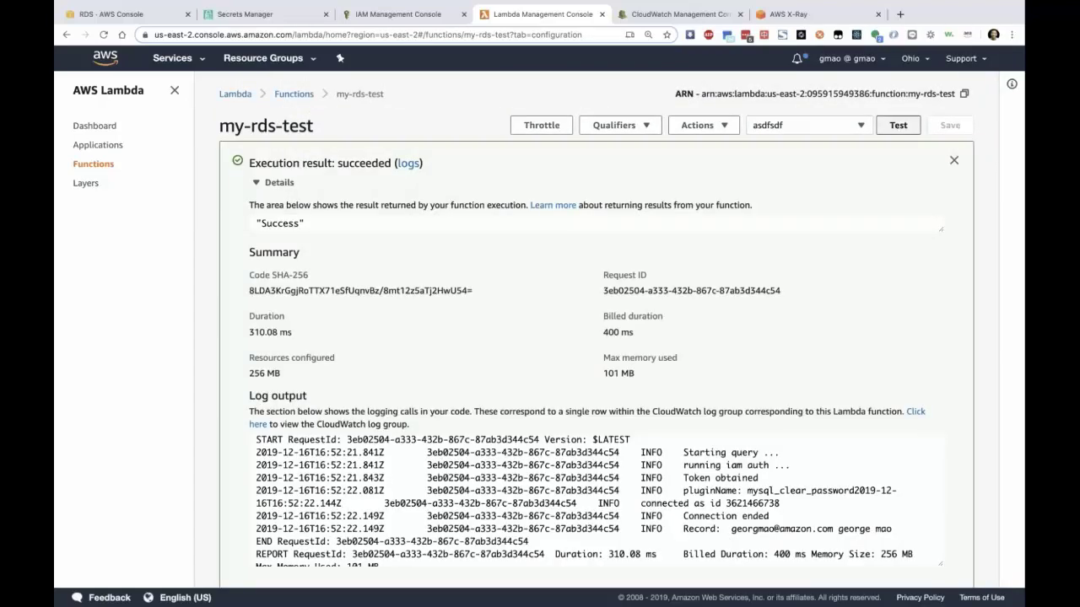
left_click(898, 124)
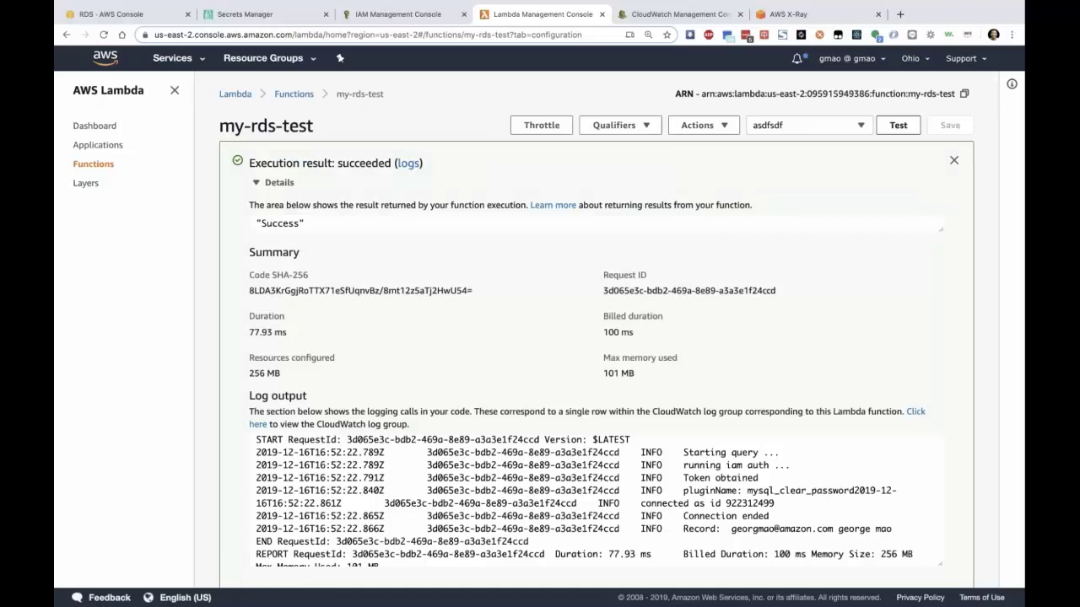
left_click(898, 125)
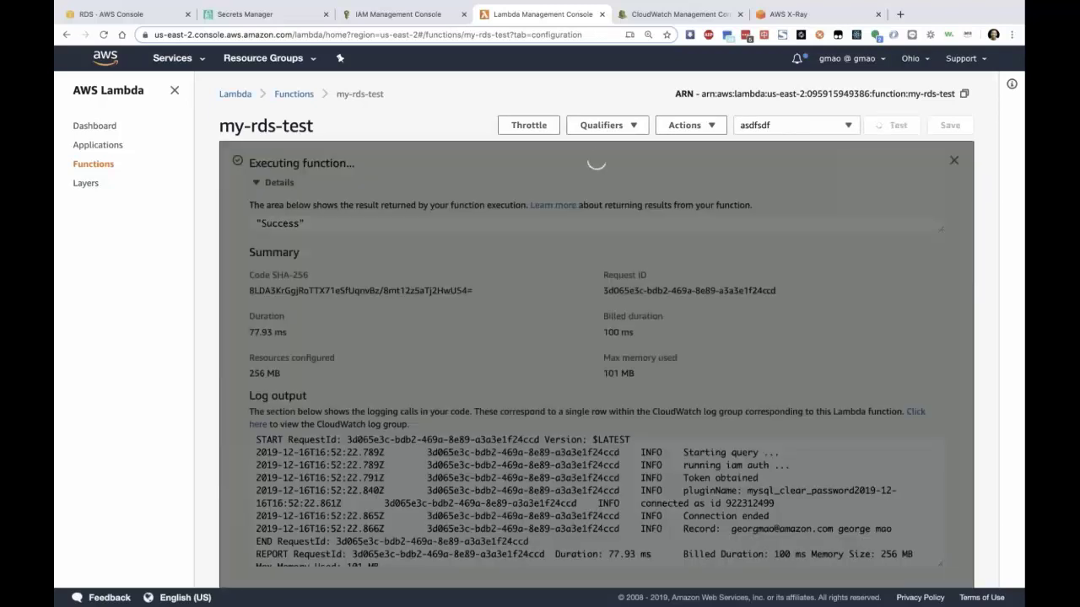
left_click(898, 125)
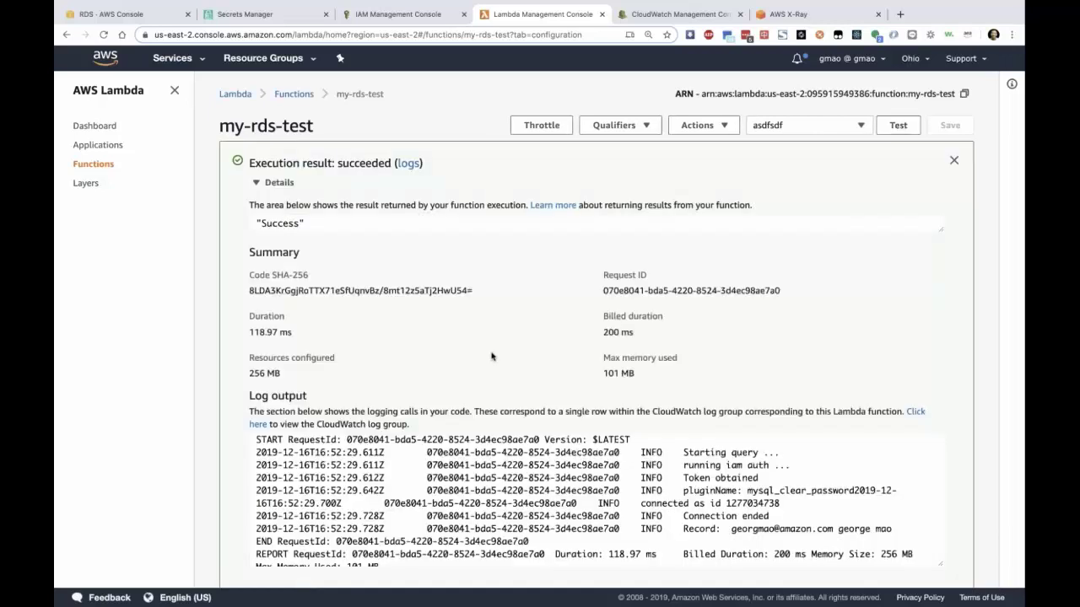
Check the duration of the latest test run and dismiss its execution result summary.
left_click_drag(250, 316, 316, 332)
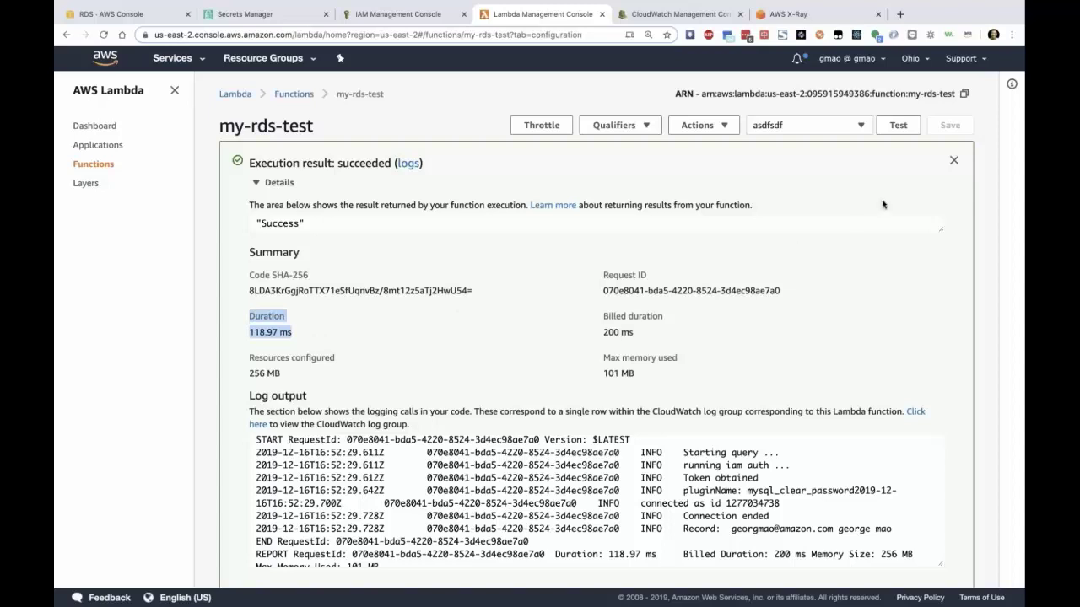
left_click(954, 160)
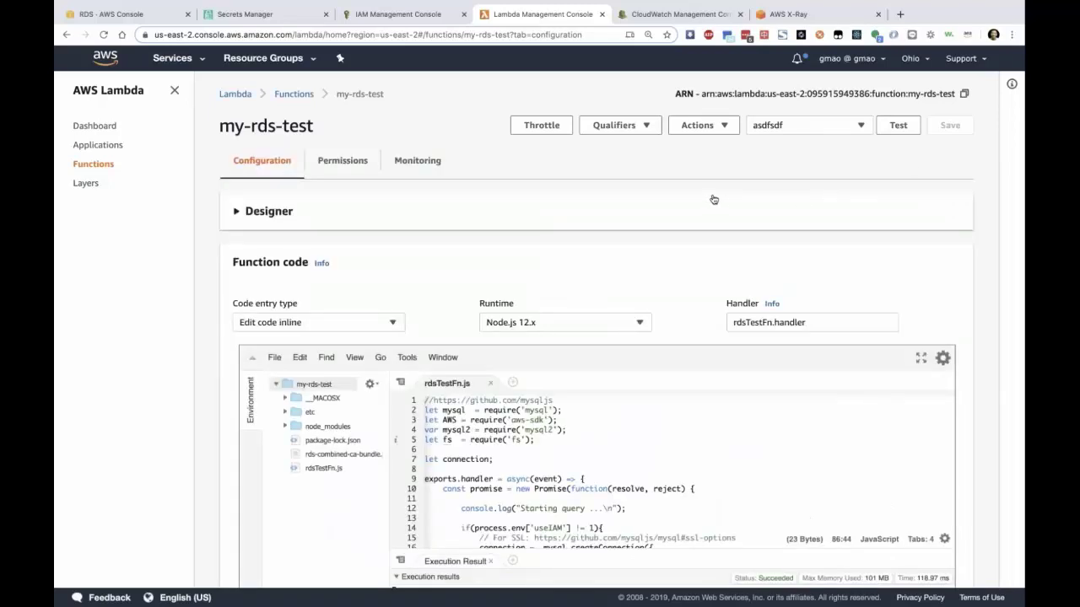